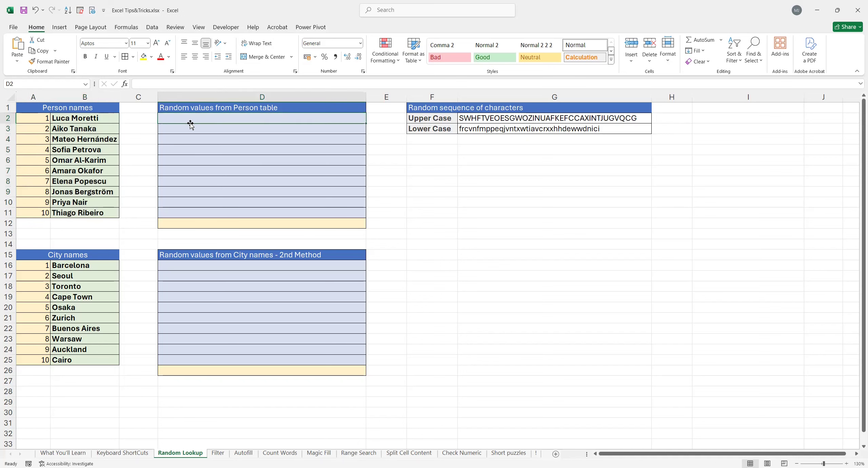
Look through the names listed in the Person names table.
{"action": "left_click", "coordinate": [94, 119]}
{"action": "left_click", "coordinate": [90, 131]}
{"action": "left_click", "coordinate": [87, 139]}
{"action": "left_click", "coordinate": [87, 156]}
{"action": "left_click", "coordinate": [83, 185]}
{"action": "left_click", "coordinate": [83, 192]}
{"action": "left_click", "coordinate": [84, 212]}
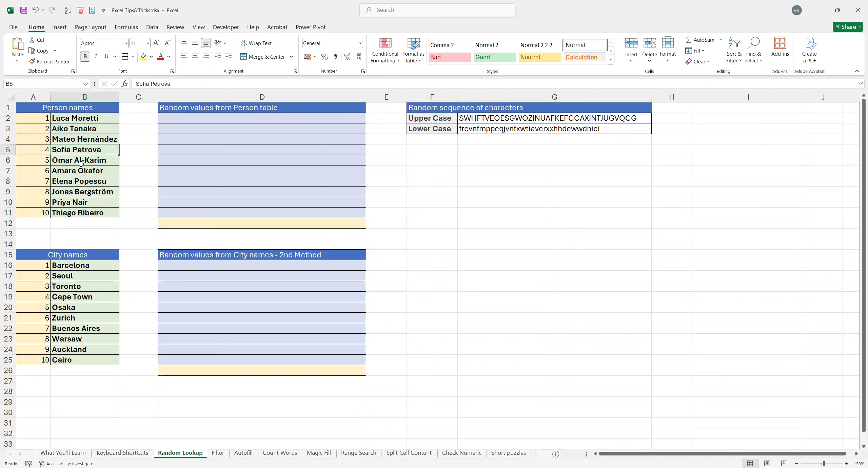
Enter =RANDBETWEEN(1, 10) in cell D2 under Random values from Person table.
{"action": "left_click", "coordinate": [200, 118]}
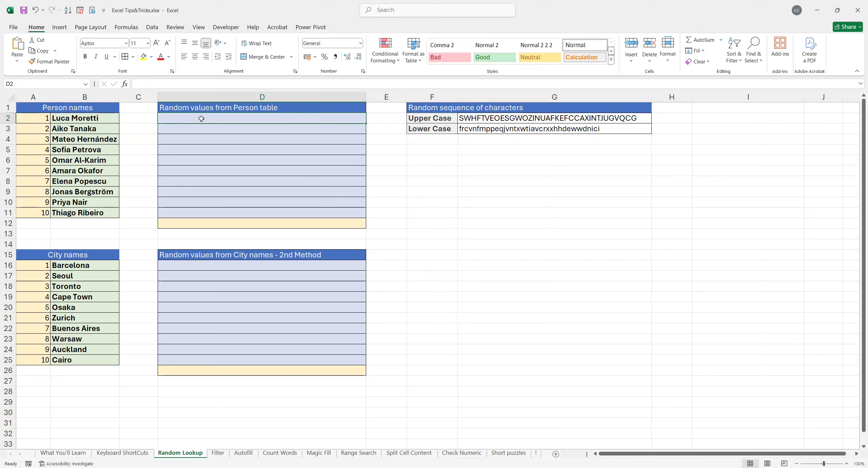
{"action": "double_click", "coordinate": [202, 118]}
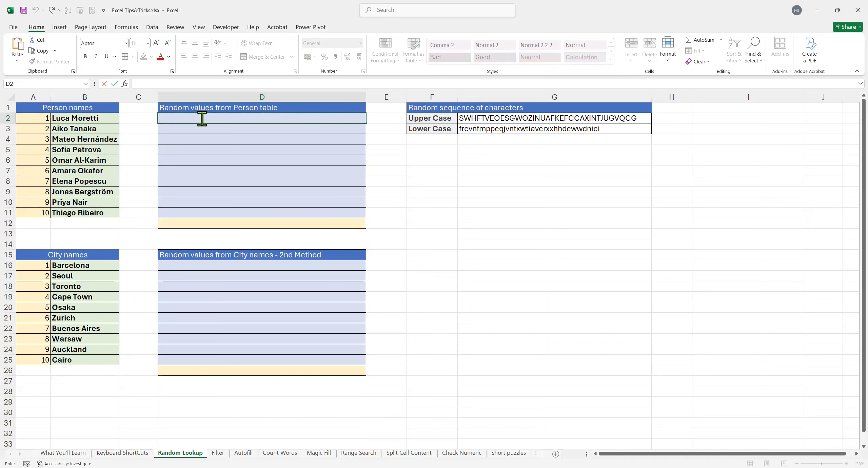
{"action": "type", "text": "="}
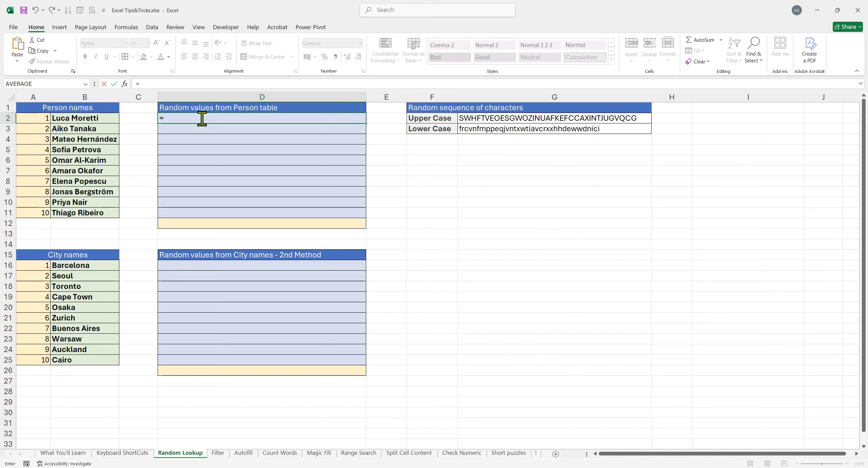
{"action": "type", "text": "ran"}
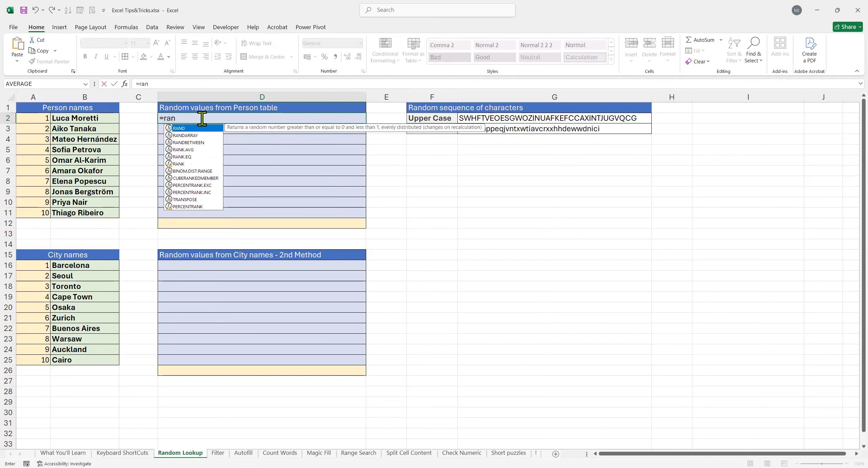
{"action": "type", "text": "db"}
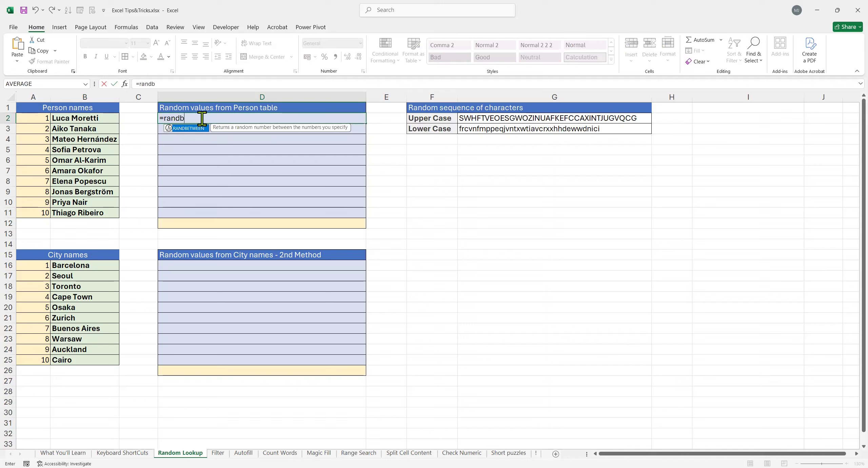
{"action": "key", "text": "Tab"}
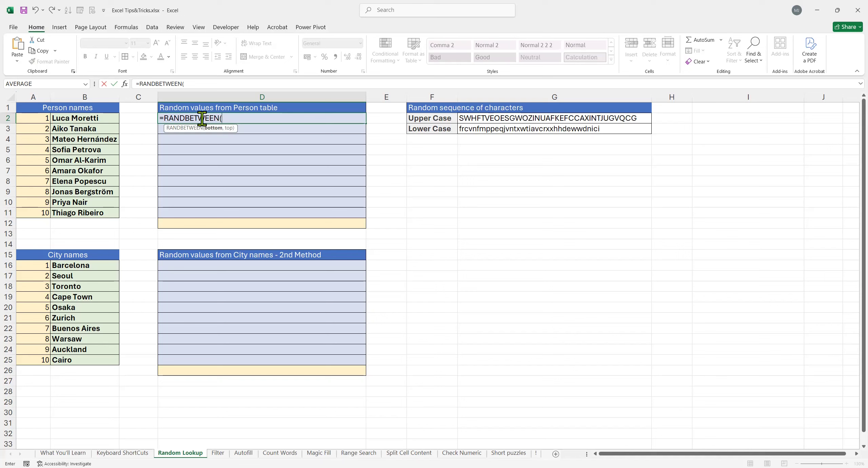
{"action": "type", "text": "1, 10)"}
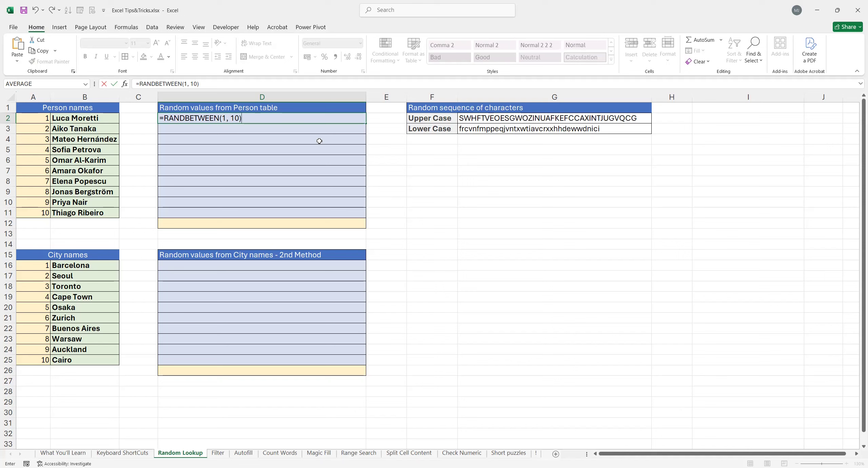
{"action": "key", "text": "Return"}
{"action": "key", "text": "Up"}
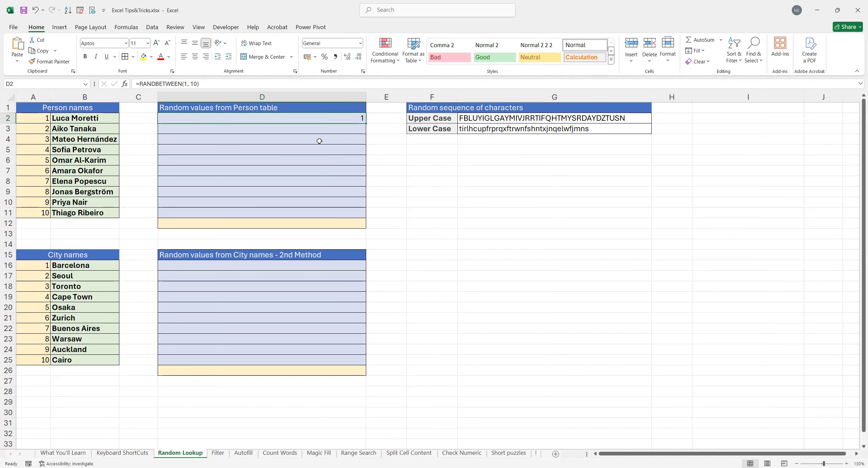
{"action": "key", "text": "Return"}
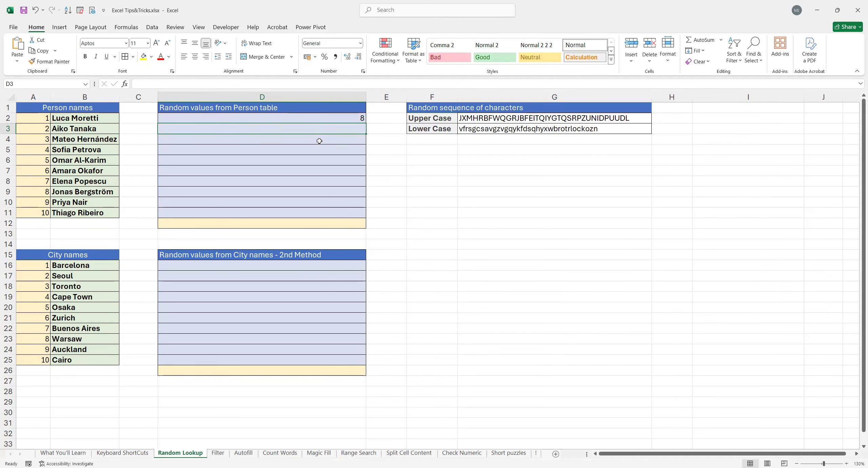
Recalculate the sheet repeatedly to watch the random number in D2 change.
{"action": "key", "text": "F9"}
{"action": "key", "text": "F9"}
{"action": "key", "text": "F9"}
{"action": "key", "text": "F9"}
{"action": "key", "text": "F9"}
{"action": "key", "text": "F9"}
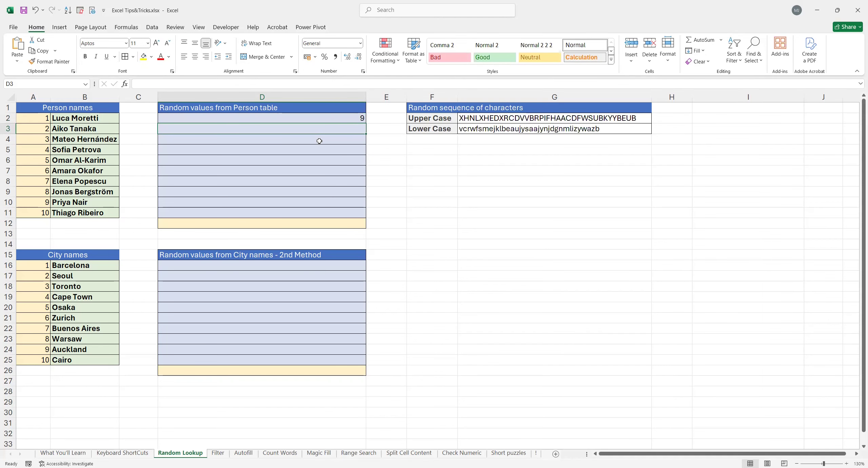
{"action": "key", "text": "F9"}
Wrap the RANDBETWEEN expression in D2 in a VLOOKUP so that it serves as the lookup value.
{"action": "key", "text": "Up"}
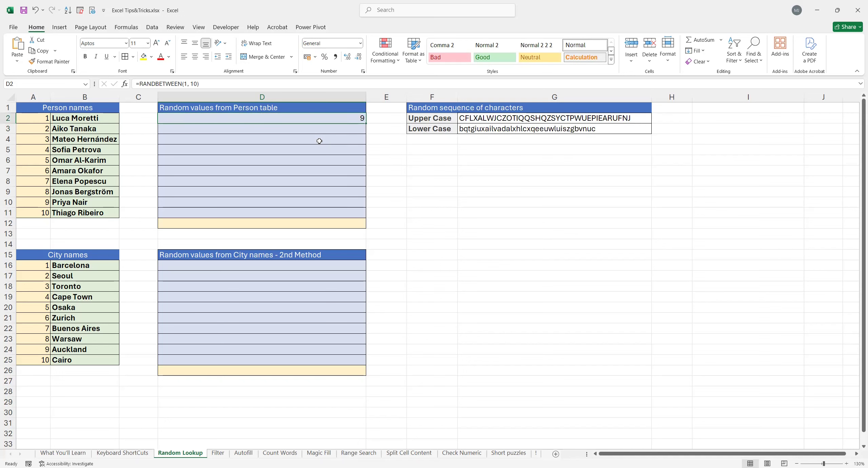
{"action": "key", "text": "F2"}
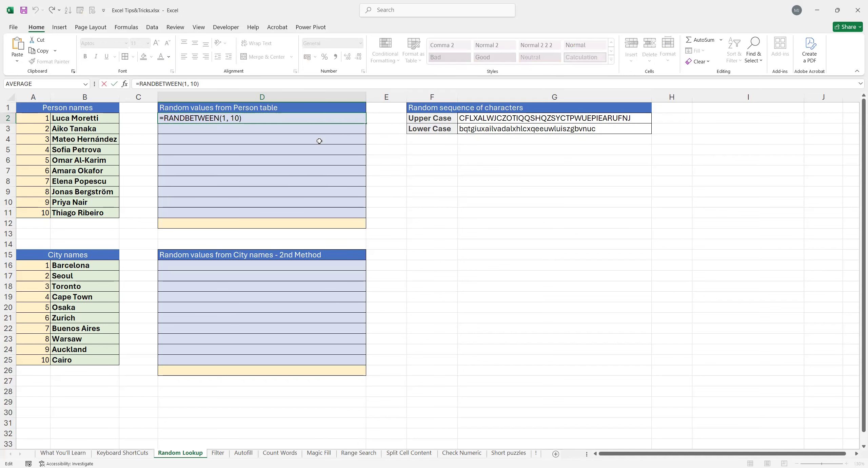
{"action": "key", "text": "Left"}
{"action": "type", "text": "VLOOKUP("}
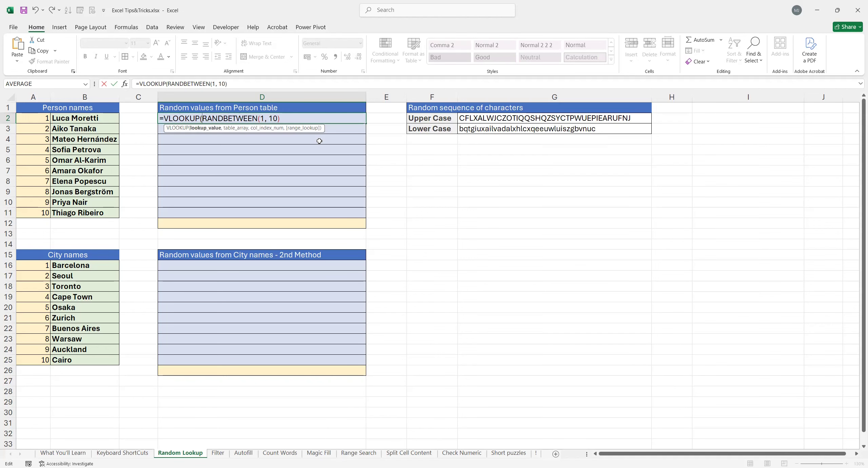
{"action": "key", "text": "shift+End"}
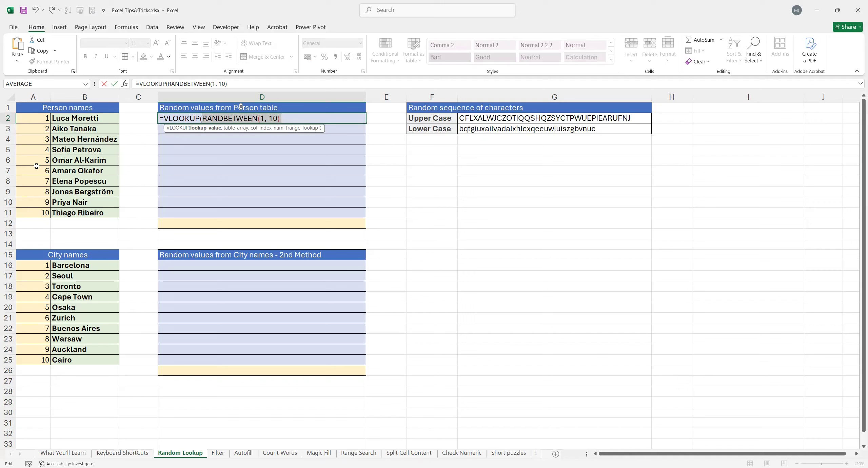
{"action": "left_click", "coordinate": [353, 115]}
{"action": "type", "text": ","}
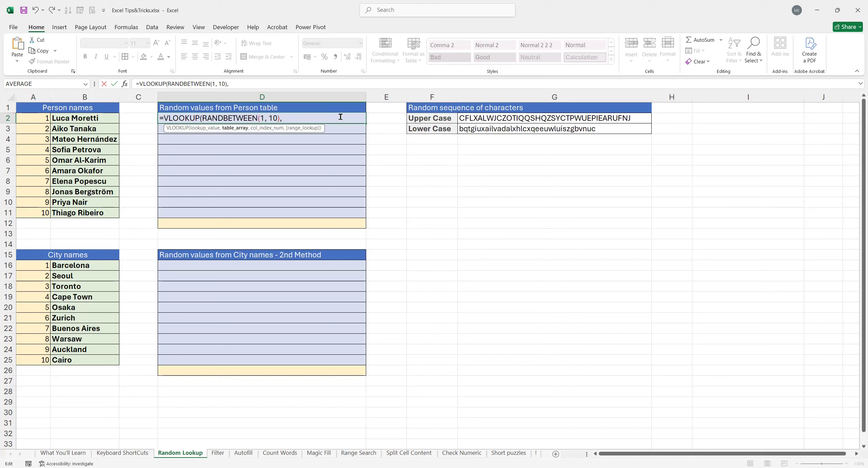
Complete the VLOOKUP in D2 with the absolute table range $A$2:$B$11, column index 2 and FALSE for an exact match.
{"action": "left_click_drag", "start_coordinate": [35, 120], "coordinate": [35, 130]}
{"action": "left_click_drag", "start_coordinate": [79, 209], "coordinate": [79, 213]}
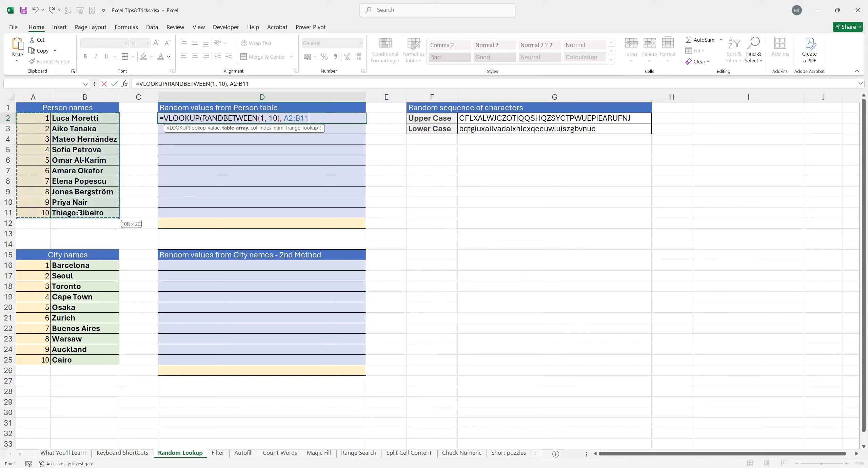
{"action": "key", "text": "F4"}
{"action": "type", "text": ", 2"}
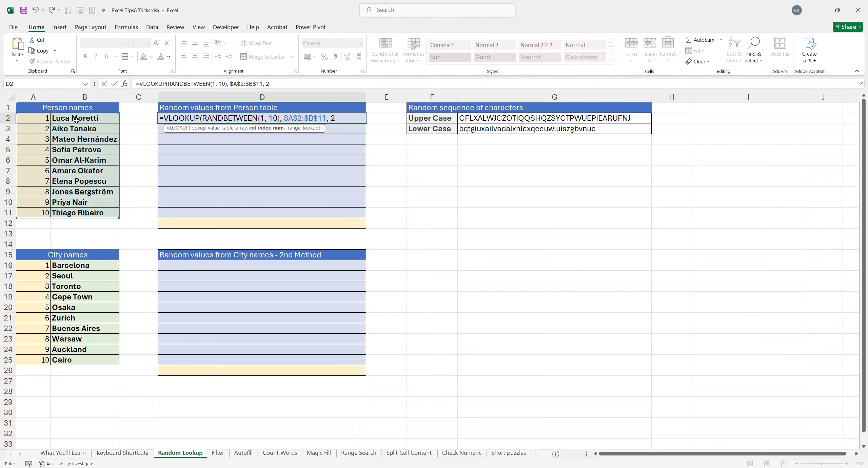
{"action": "type", "text": ","}
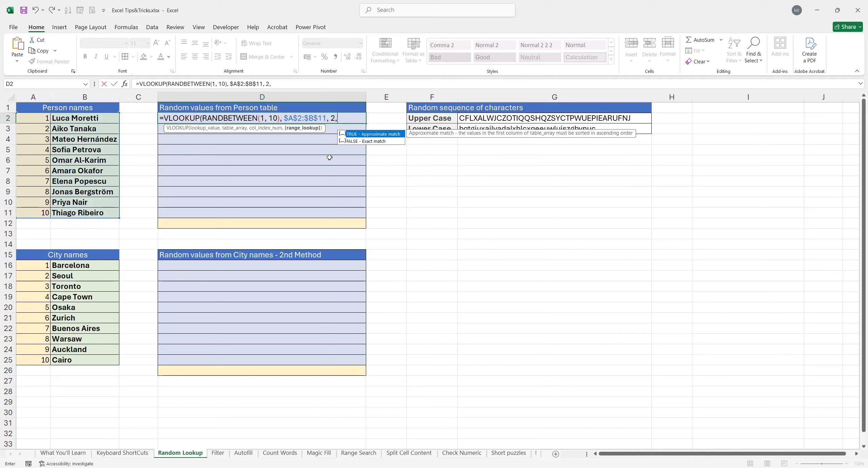
{"action": "key", "text": "Down"}
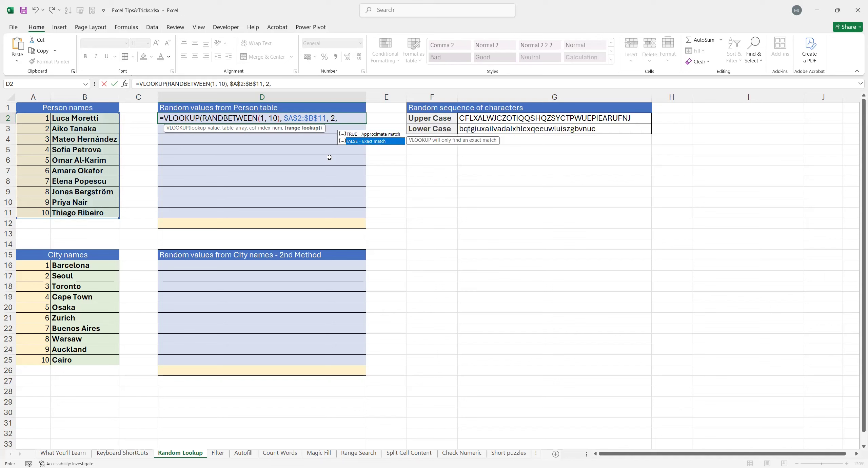
{"action": "key", "text": "Escape"}
{"action": "type", "text": "FALSE"}
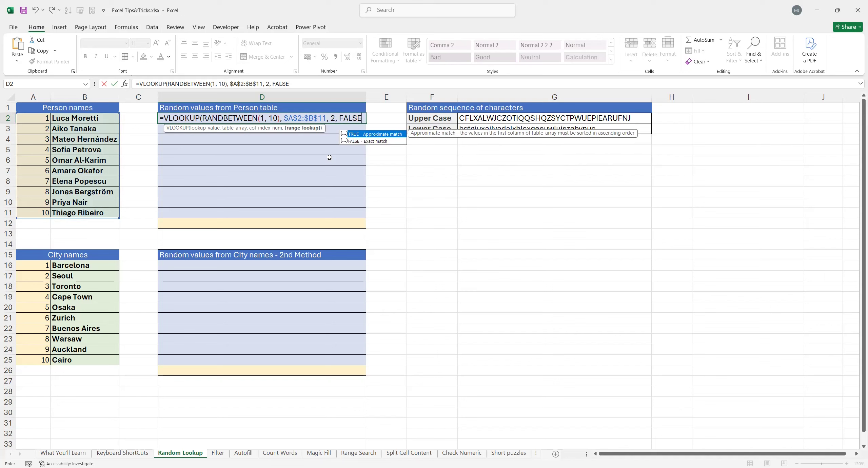
{"action": "type", "text": ")"}
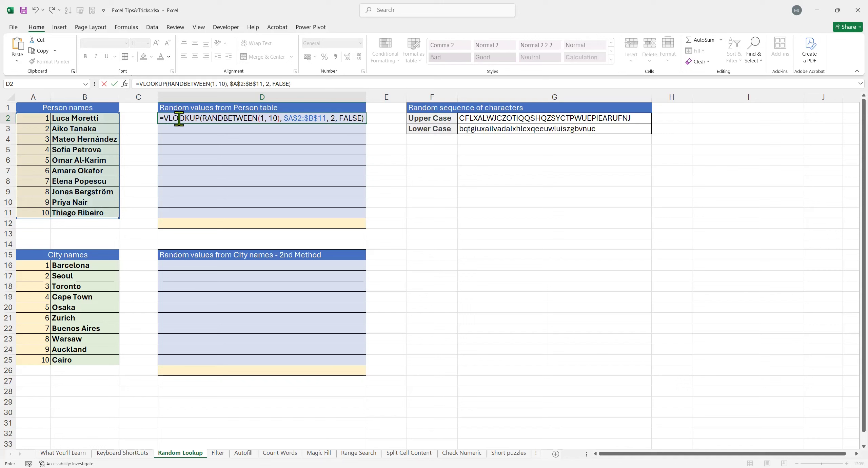
Review the lookup value, column index and exact-match arguments of the VLOOKUP formula in D2.
{"action": "left_click_drag", "start_coordinate": [202, 117], "coordinate": [280, 119]}
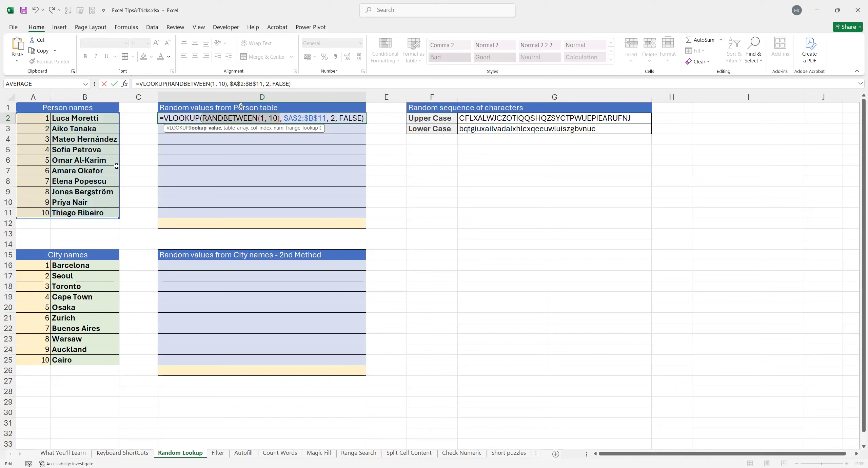
{"action": "left_click", "coordinate": [320, 117]}
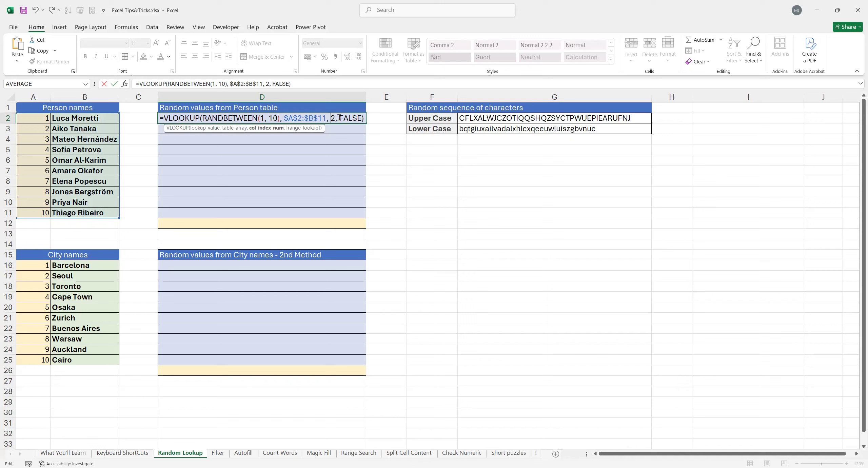
{"action": "left_click_drag", "start_coordinate": [339, 118], "coordinate": [360, 117]}
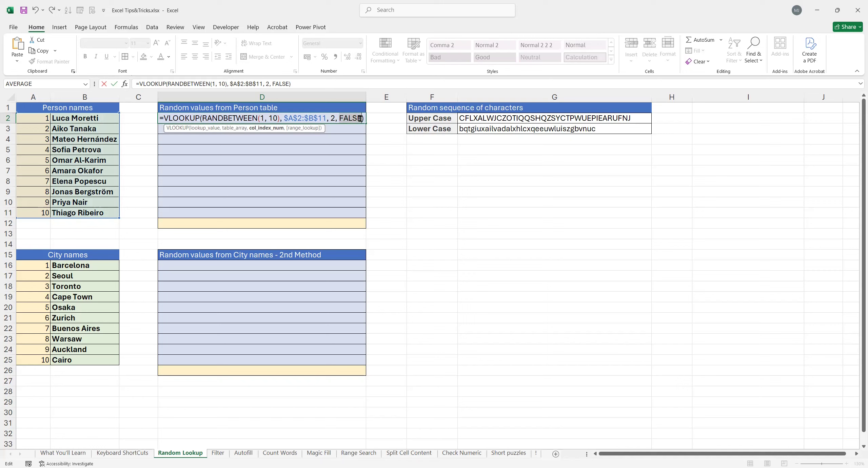
{"action": "left_click", "coordinate": [352, 118]}
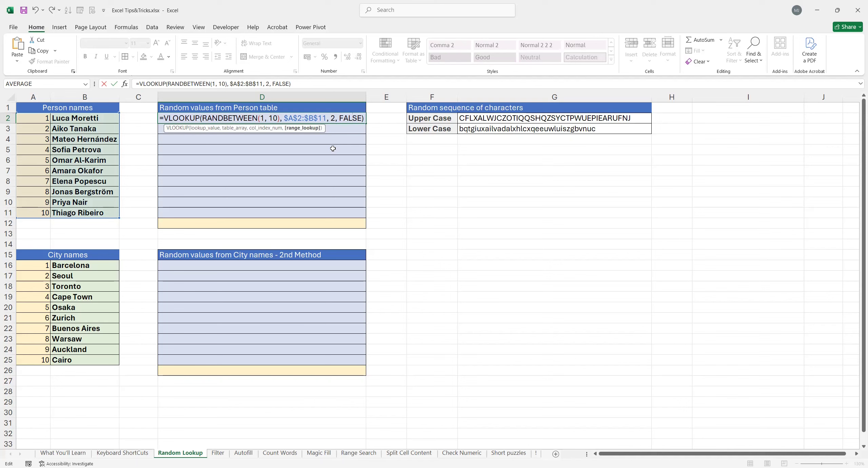
Commit the VLOOKUP formula in D2 and check its result against row 11 of the Person names table.
{"action": "key", "text": "ctrl+Return"}
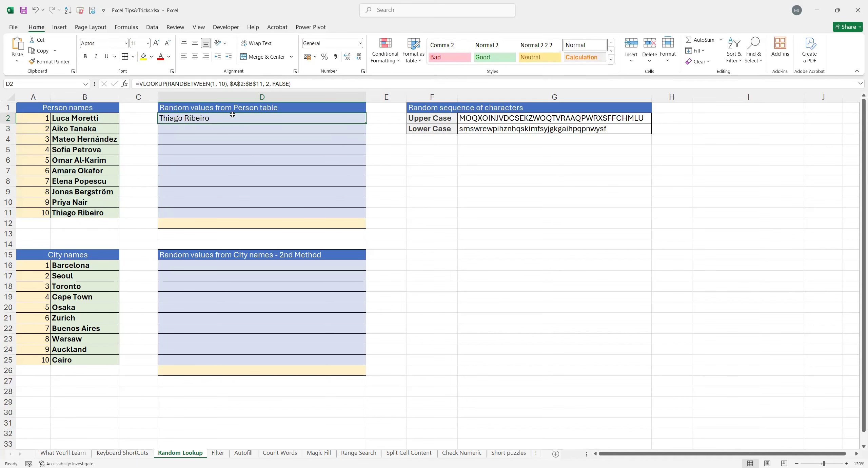
{"action": "left_click", "coordinate": [44, 214]}
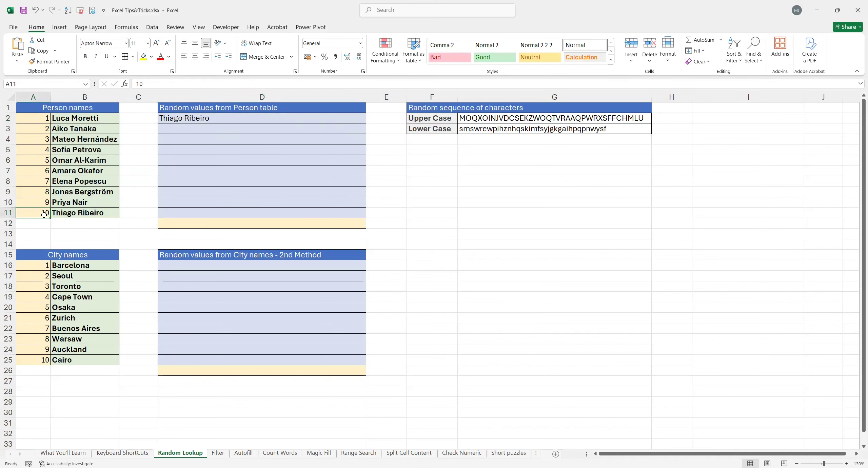
{"action": "left_click", "coordinate": [100, 213]}
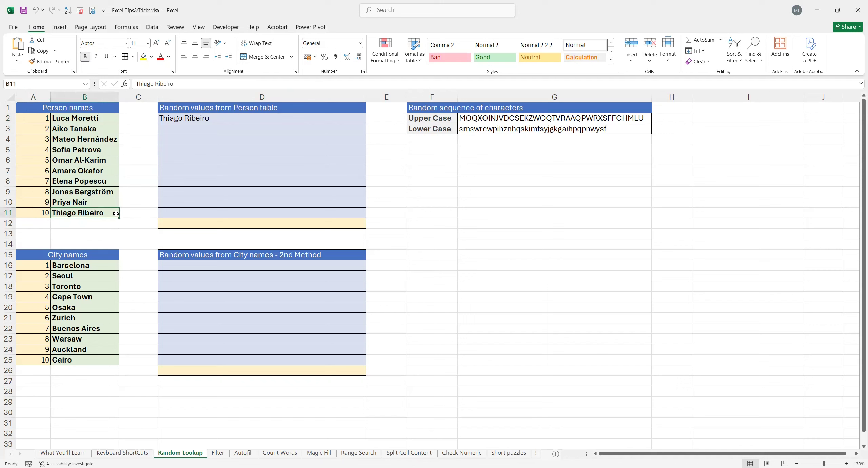
Fill the D2 formula down to D11 and compare the returned names with the Person names table.
{"action": "left_click", "coordinate": [361, 120]}
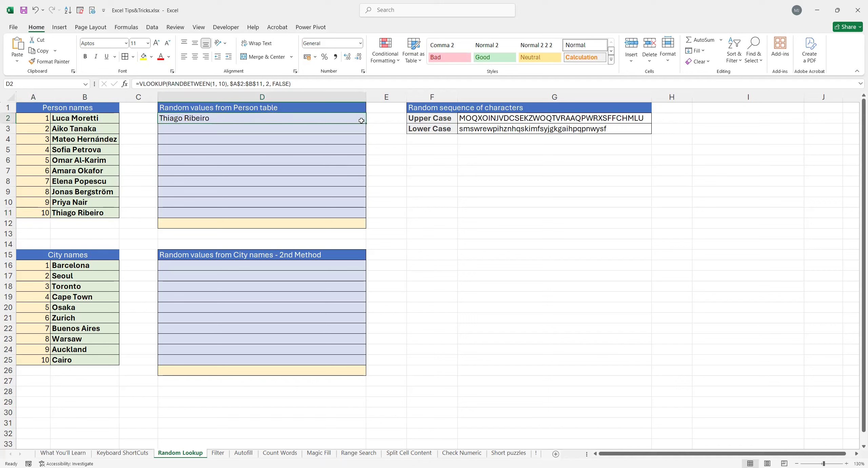
{"action": "left_click_drag", "start_coordinate": [364, 123], "coordinate": [362, 214]}
{"action": "left_click", "coordinate": [239, 174]}
{"action": "left_click", "coordinate": [222, 131]}
{"action": "left_click", "coordinate": [220, 140]}
{"action": "left_click", "coordinate": [218, 150]}
{"action": "left_click", "coordinate": [212, 161]}
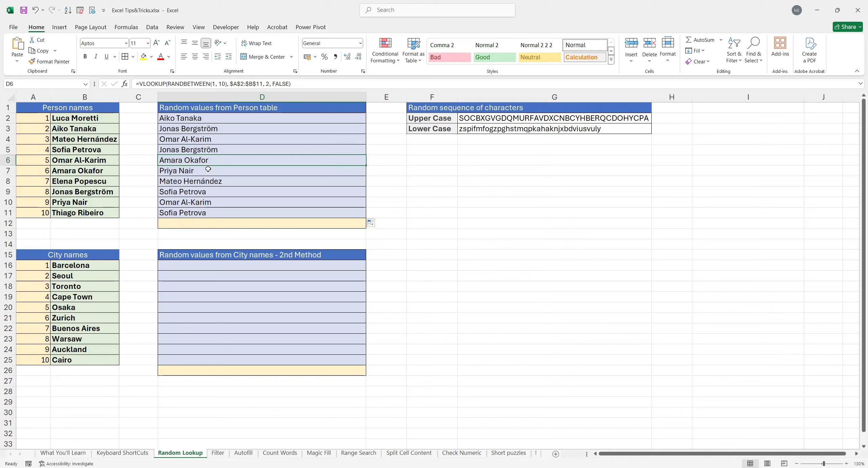
{"action": "left_click_drag", "start_coordinate": [91, 118], "coordinate": [86, 213]}
Recalculate the sheet repeatedly from an empty cell to watch the random names in D2:D11 change.
{"action": "left_click", "coordinate": [426, 174]}
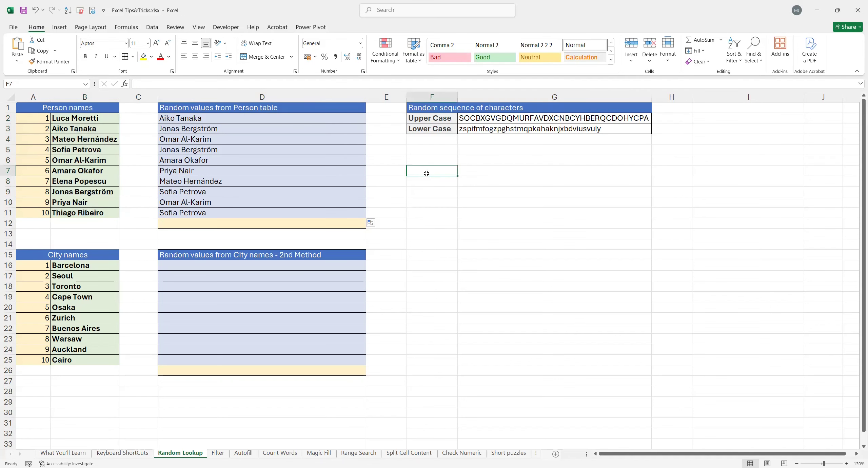
{"action": "key", "text": "F9"}
{"action": "key", "text": "F9"}
{"action": "key", "text": "F9"}
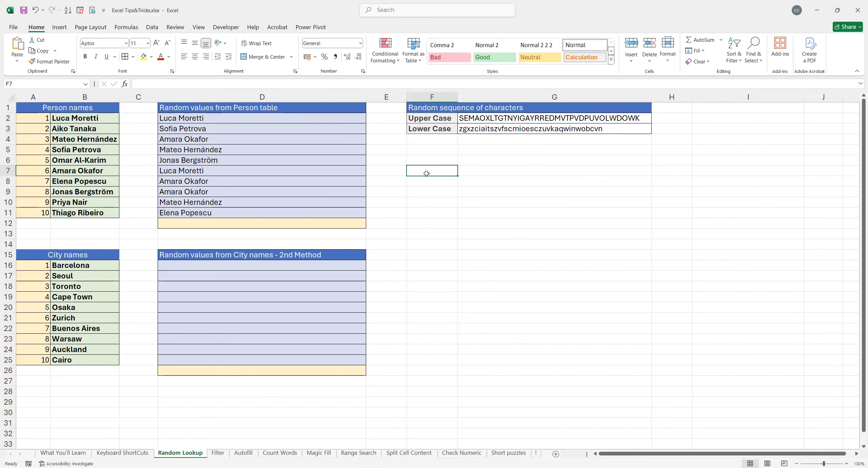
{"action": "key", "text": "F9"}
{"action": "key", "text": "F9"}
{"action": "key", "text": "F9"}
{"action": "key", "text": "F9"}
{"action": "key", "text": "F9"}
{"action": "key", "text": "F9"}
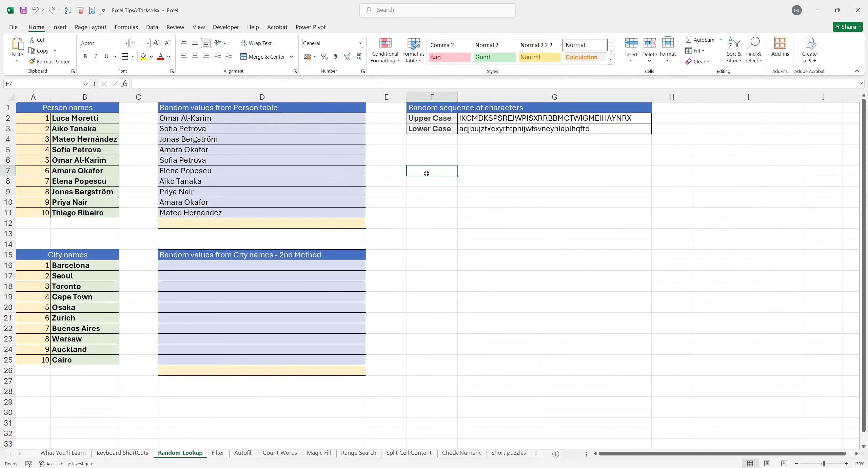
{"action": "key", "text": "F9"}
{"action": "key", "text": "F9"}
{"action": "key", "text": "F9"}
{"action": "key", "text": "F9"}
{"action": "key", "text": "F9"}
{"action": "key", "text": "F9"}
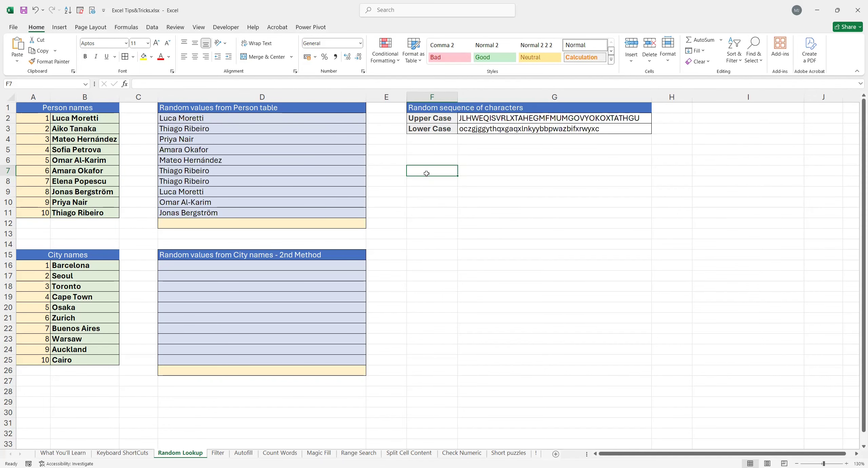
Examine the numbered City names table in A16:B25 and the empty output range beside it.
{"action": "left_click", "coordinate": [183, 267]}
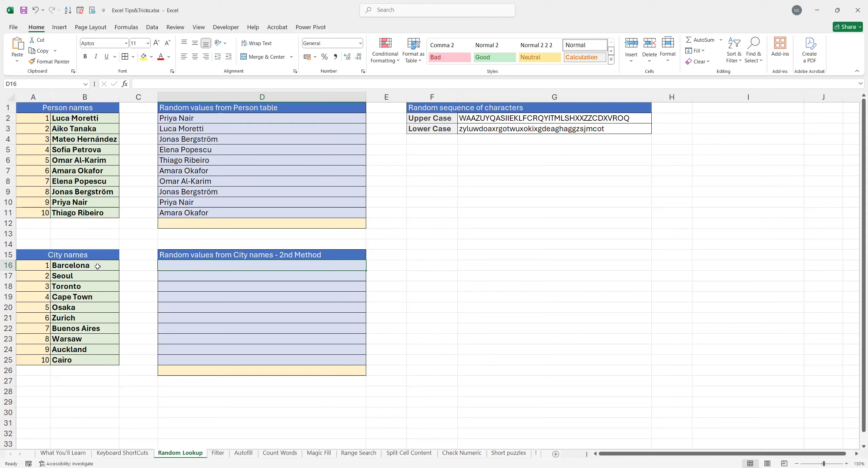
{"action": "left_click_drag", "start_coordinate": [97, 266], "coordinate": [98, 361]}
{"action": "left_click", "coordinate": [270, 280]}
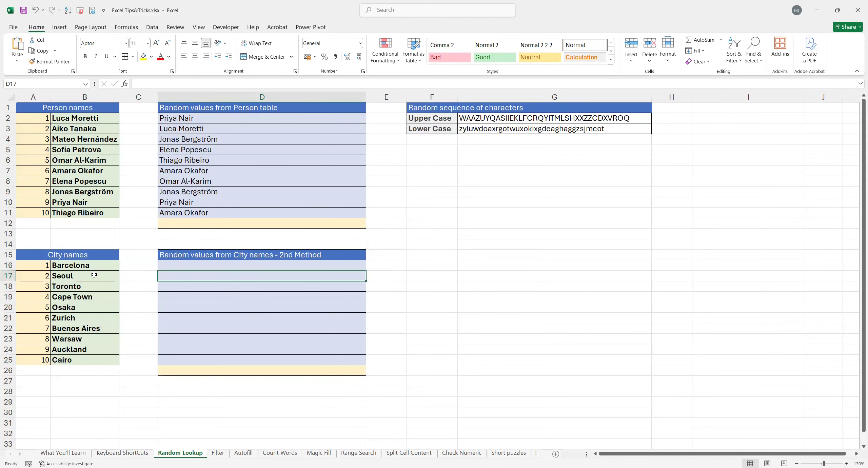
{"action": "left_click_drag", "start_coordinate": [36, 265], "coordinate": [89, 360]}
{"action": "left_click", "coordinate": [99, 307]}
Start an INDEX formula in D16 with the absolute city range $B$16:$B$25 as its array.
{"action": "left_click", "coordinate": [182, 267]}
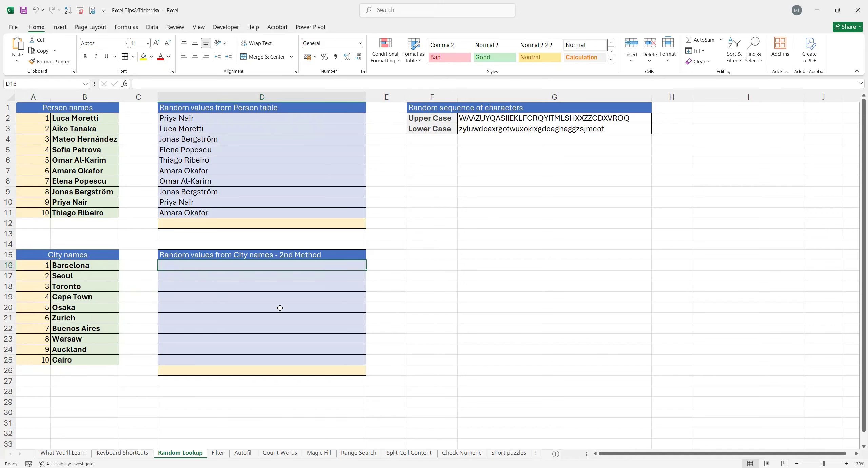
{"action": "type", "text": "="}
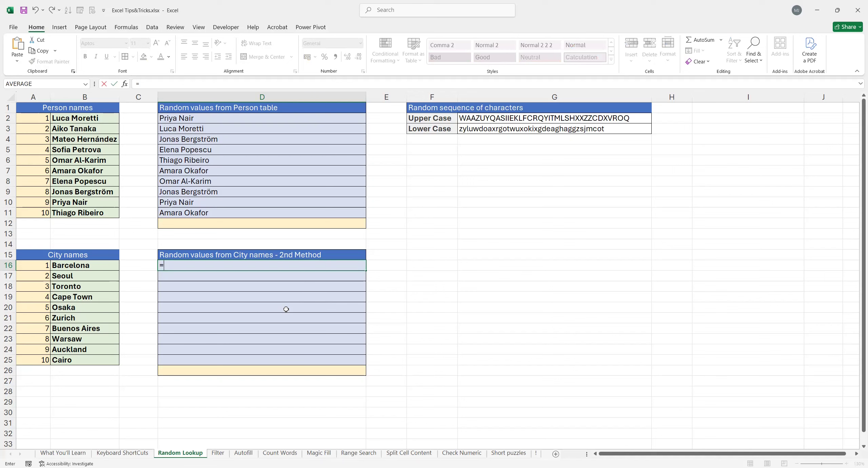
{"action": "type", "text": "INDEX("}
{"action": "left_click_drag", "start_coordinate": [100, 268], "coordinate": [100, 359]}
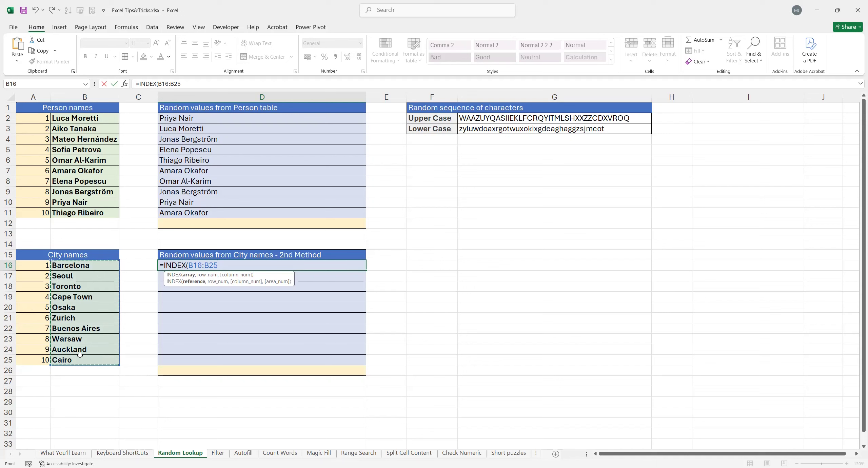
{"action": "key", "text": "F4"}
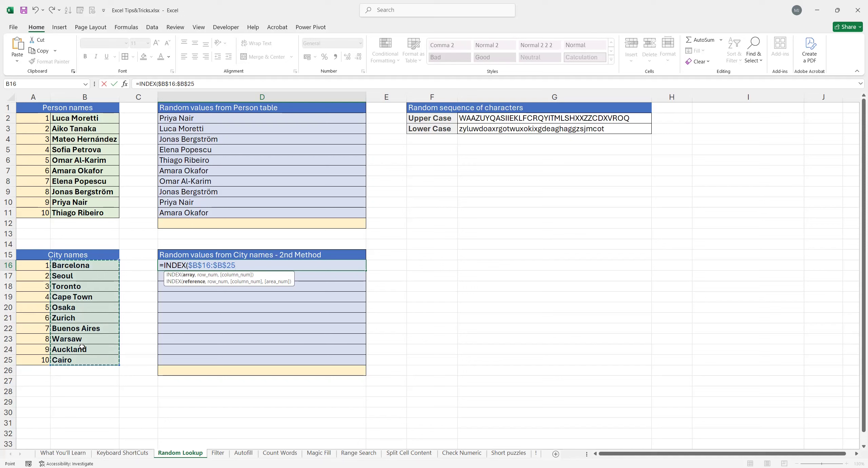
{"action": "type", "text": ","}
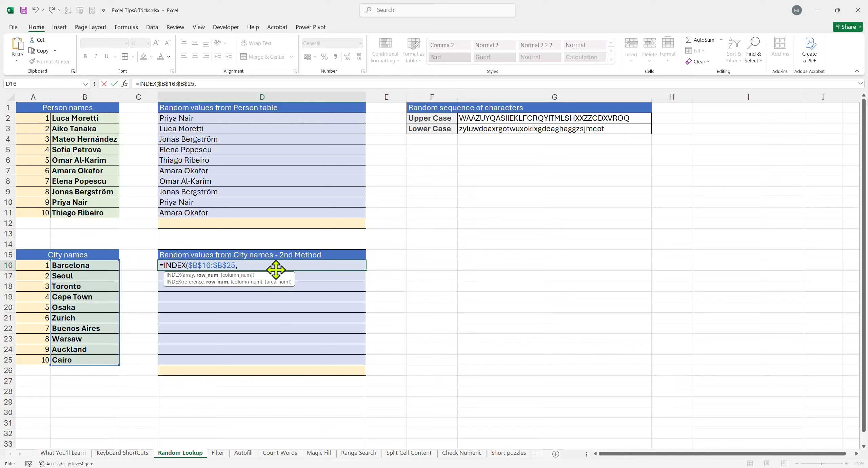
Complete the D16 INDEX formula with RANDBETWEEN(1,10) as the row number and commit it.
{"action": "type", "text": "rand"}
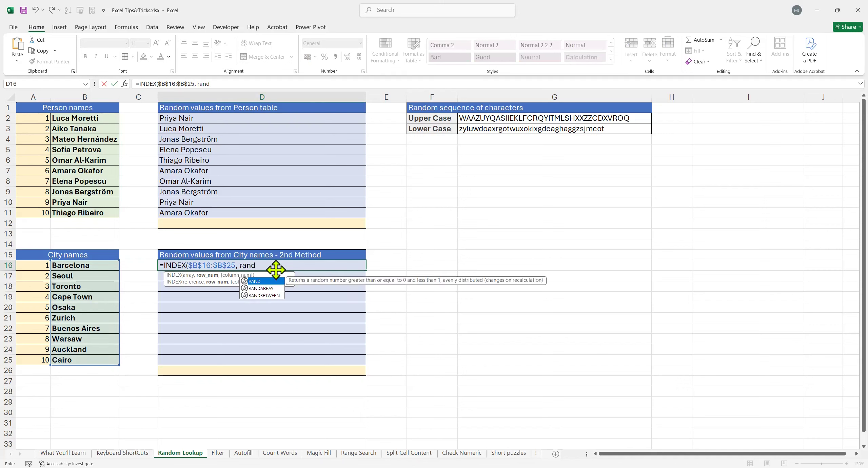
{"action": "key", "text": "Down"}
{"action": "key", "text": "Down"}
{"action": "key", "text": "Tab"}
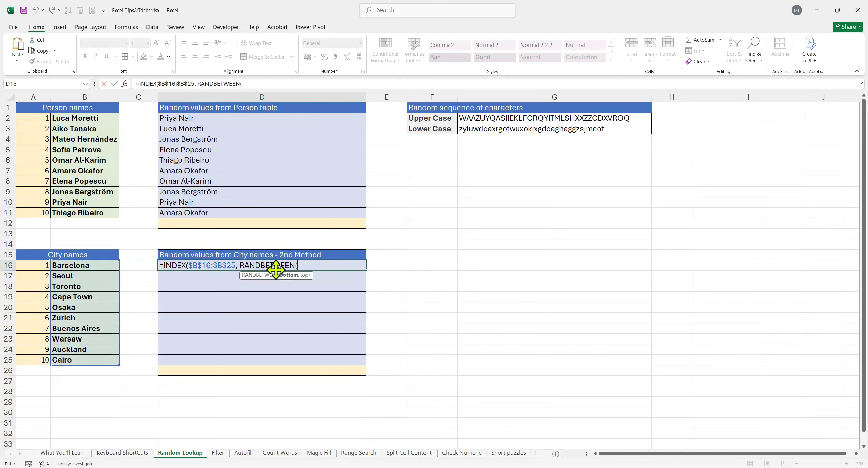
{"action": "type", "text": "1,10))"}
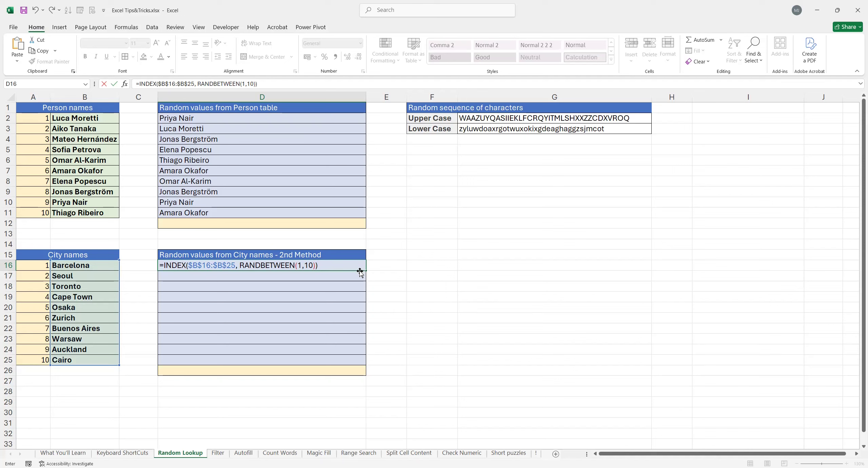
{"action": "key", "text": "ctrl+Return"}
Recalculate the sheet repeatedly from an empty cell to watch the random city in D16 change.
{"action": "key", "text": "F9"}
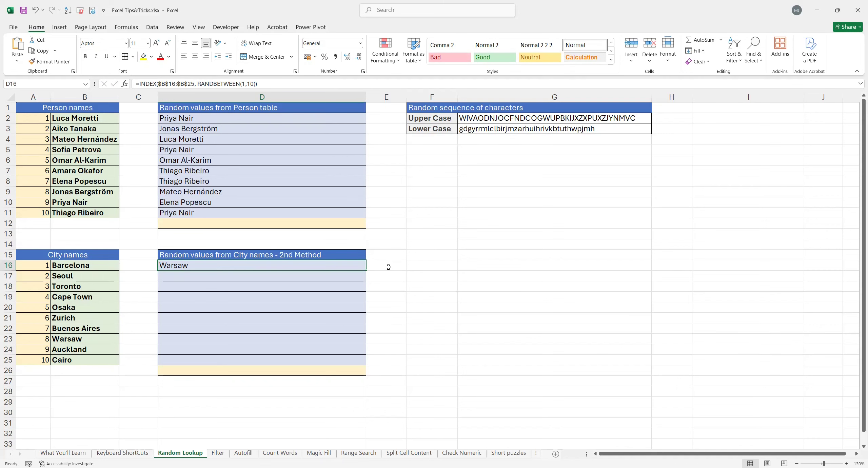
{"action": "left_click", "coordinate": [388, 267]}
{"action": "key", "text": "F9"}
{"action": "key", "text": "F9"}
{"action": "key", "text": "F9"}
{"action": "key", "text": "F9"}
{"action": "key", "text": "F9"}
{"action": "key", "text": "F9"}
{"action": "key", "text": "F9"}
{"action": "key", "text": "F9"}
{"action": "key", "text": "F9"}
{"action": "key", "text": "F9"}
{"action": "key", "text": "F9"}
{"action": "key", "text": "F9"}
{"action": "key", "text": "F9"}
{"action": "key", "text": "F9"}
{"action": "key", "text": "F9"}
{"action": "key", "text": "F9"}
{"action": "key", "text": "F9"}
{"action": "key", "text": "F9"}
{"action": "key", "text": "F9"}
{"action": "key", "text": "F9"}
{"action": "key", "text": "F9"}
{"action": "key", "text": "F9"}
{"action": "key", "text": "F9"}
{"action": "key", "text": "F9"}
Fill the D16 formula down to D25 and compare the returned cities with the City names table.
{"action": "left_click", "coordinate": [292, 266]}
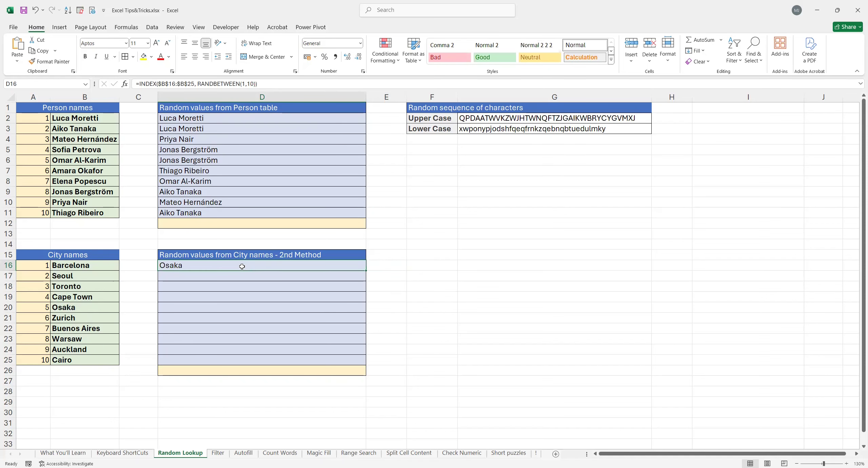
{"action": "left_click_drag", "start_coordinate": [365, 270], "coordinate": [361, 368]}
{"action": "left_click", "coordinate": [179, 287]}
{"action": "left_click", "coordinate": [178, 306]}
{"action": "left_click_drag", "start_coordinate": [89, 268], "coordinate": [83, 360]}
{"action": "left_click", "coordinate": [203, 338]}
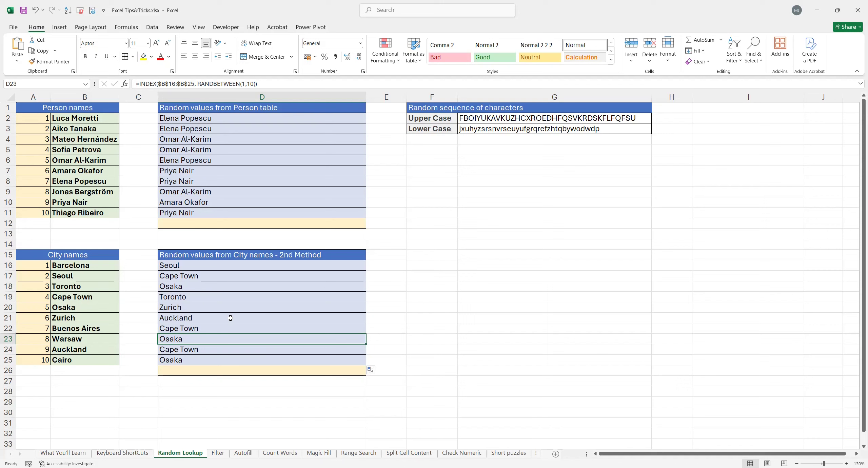
{"action": "left_click", "coordinate": [87, 286]}
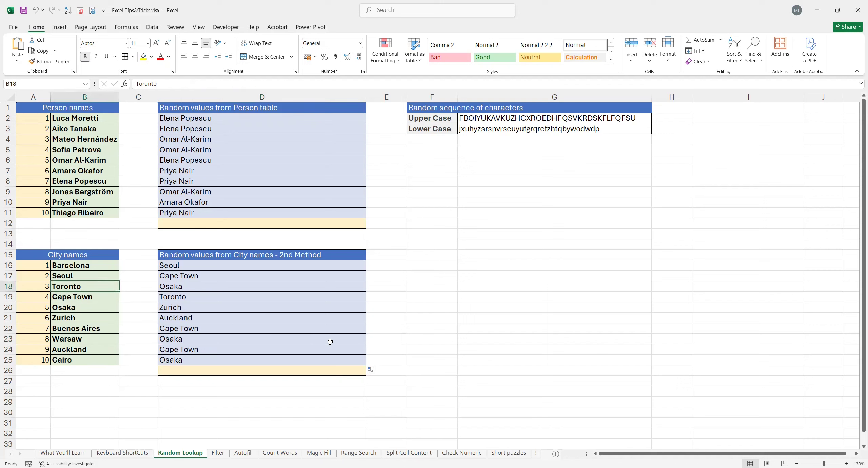
Examine the Random sequence of characters table and the Upper Case formula in G2.
{"action": "left_click", "coordinate": [474, 118]}
{"action": "left_click", "coordinate": [441, 109]}
{"action": "left_click_drag", "start_coordinate": [440, 113], "coordinate": [469, 132]}
{"action": "left_click", "coordinate": [474, 120]}
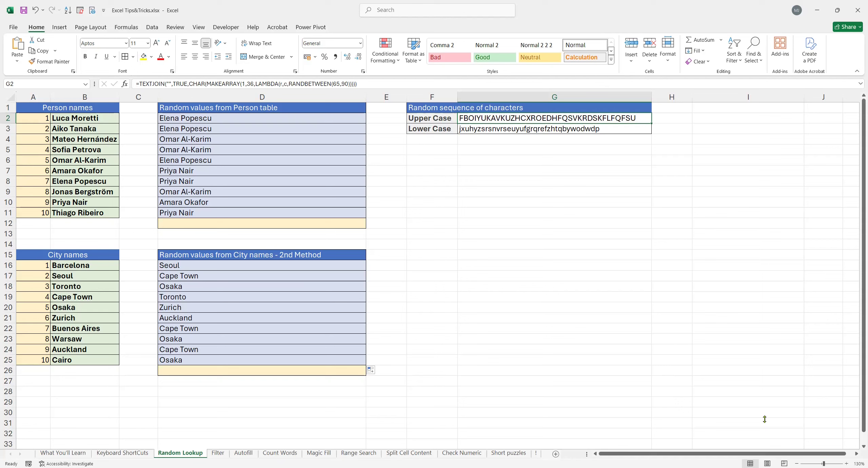
Start a MAKEARRAY formula in G7 with 1 row, 3 columns and a LAMBDA as its function.
{"action": "left_click", "coordinate": [476, 164]}
{"action": "left_click", "coordinate": [473, 174]}
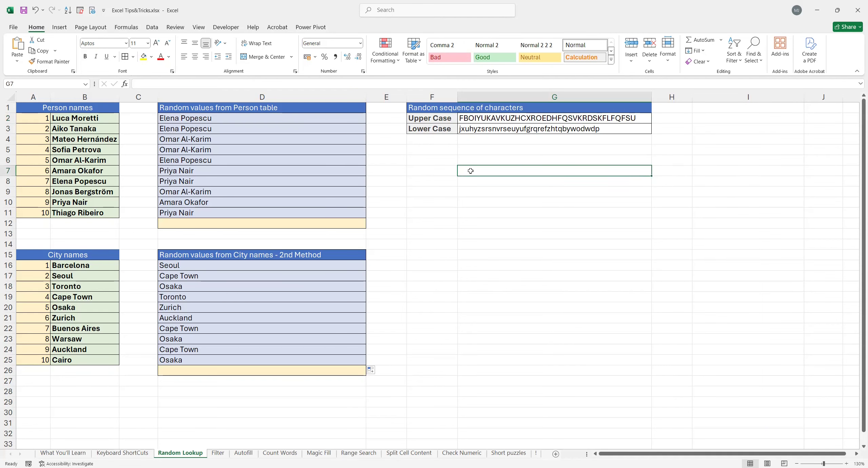
{"action": "double_click", "coordinate": [470, 170]}
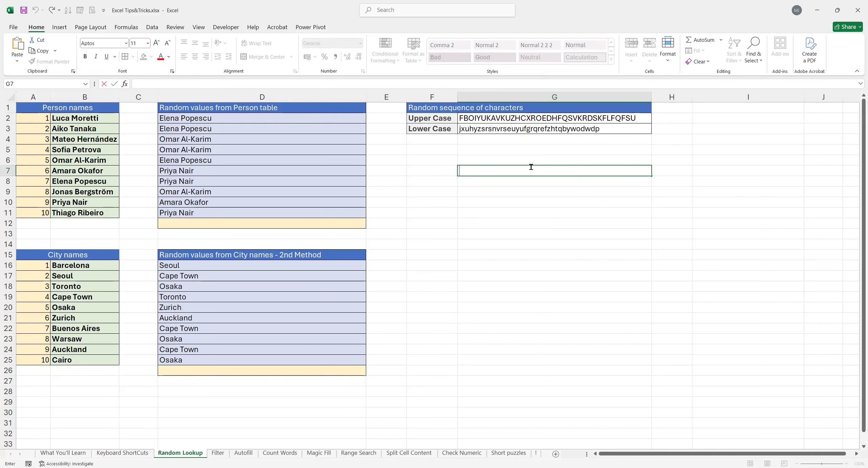
{"action": "type", "text": "="}
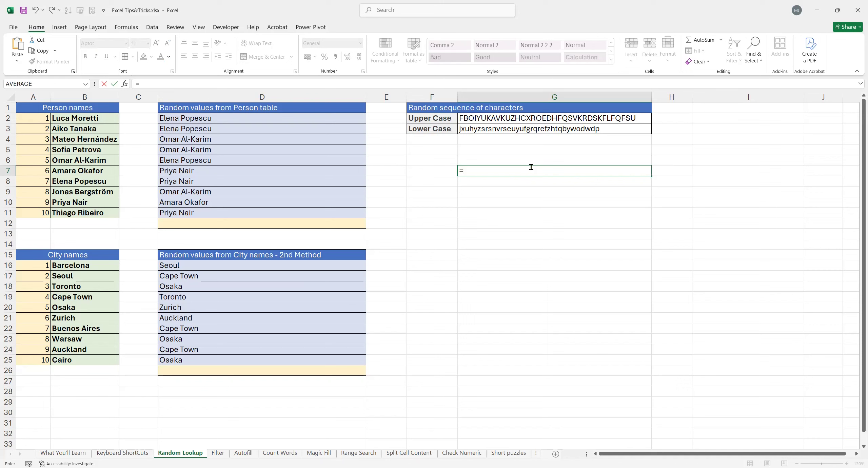
{"action": "type", "text": "mak"}
{"action": "key", "text": "Tab"}
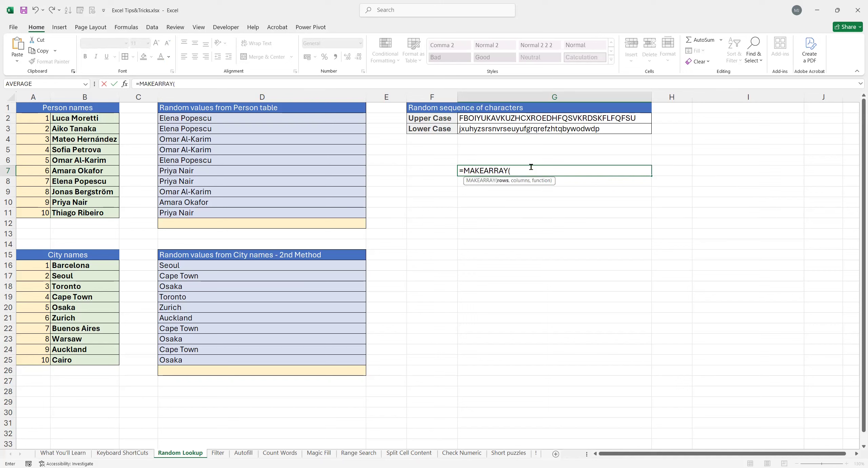
{"action": "type", "text": "1, 3,LAMBDA("}
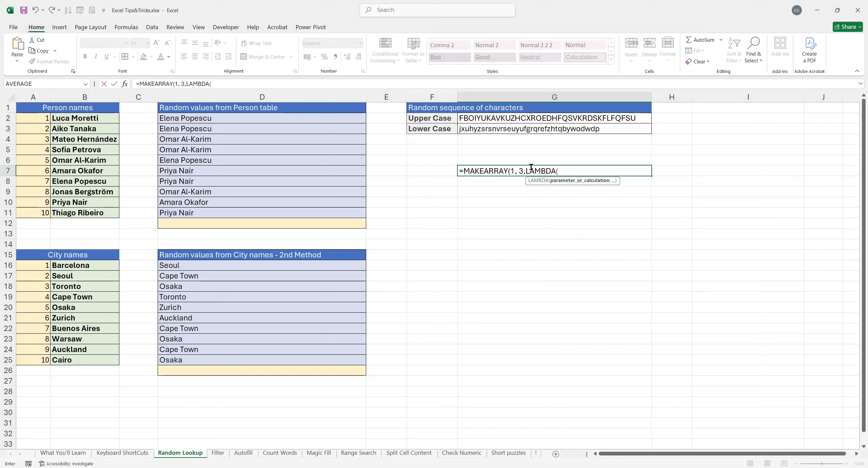
Give the LAMBDA in G7 the parameters r and c and the calculation RANDBETWEEN(65, 90).
{"action": "type", "text": "r,c"}
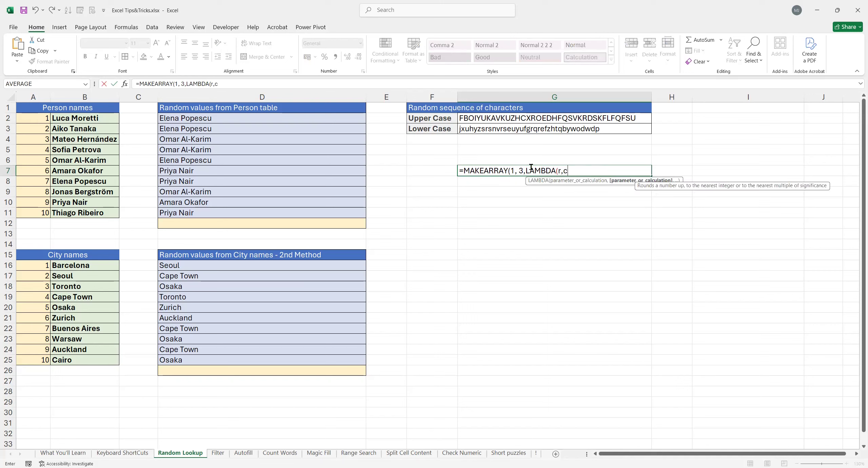
{"action": "type", "text": ","}
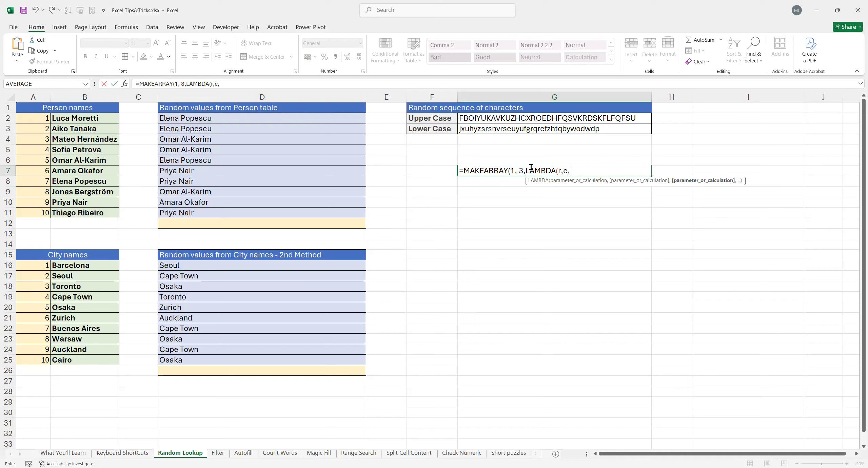
{"action": "type", "text": " RANDBETWEEN("}
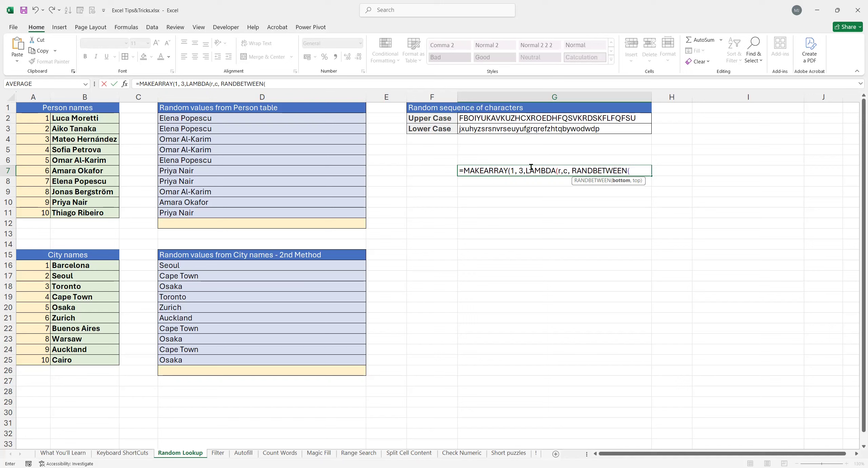
{"action": "type", "text": "65, 90)"}
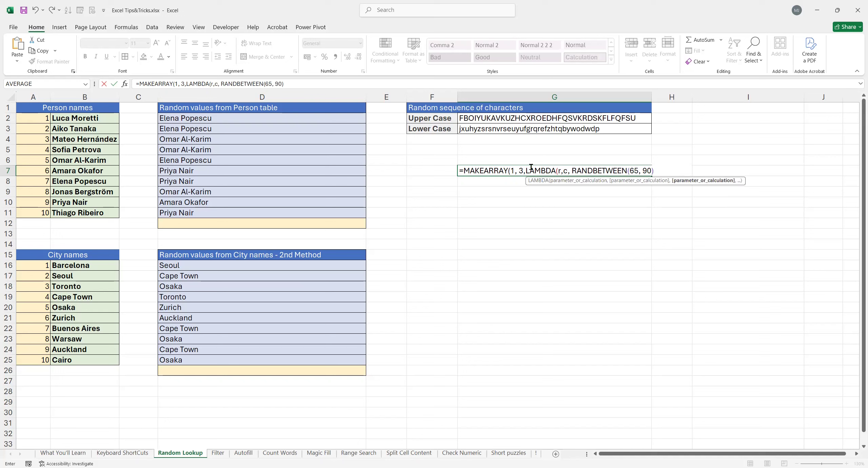
{"action": "type", "text": ")"}
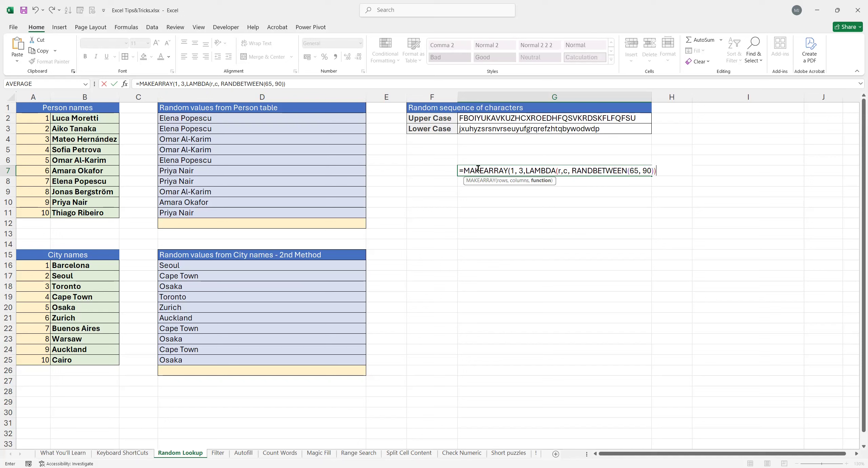
Review the row, column and upper-limit arguments of the G7 formula, and commit it with the suggested parenthesis correction.
{"action": "left_click", "coordinate": [501, 170]}
{"action": "double_click", "coordinate": [513, 171]}
{"action": "double_click", "coordinate": [521, 170]}
{"action": "double_click", "coordinate": [645, 171]}
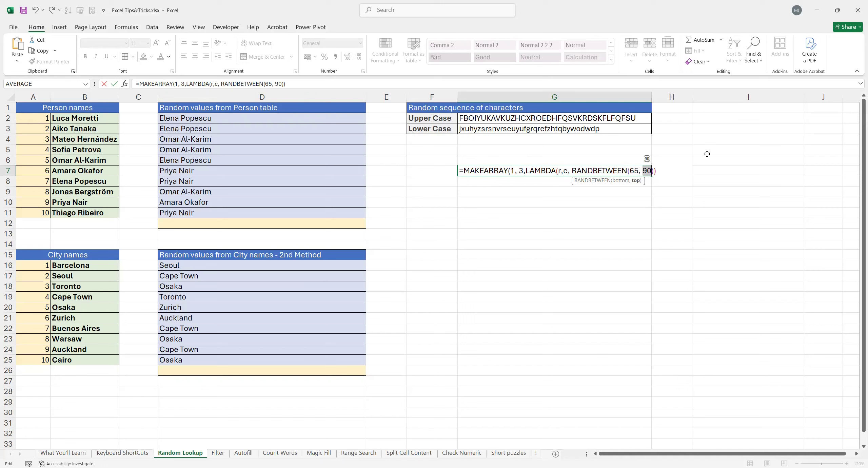
{"action": "key", "text": "Return"}
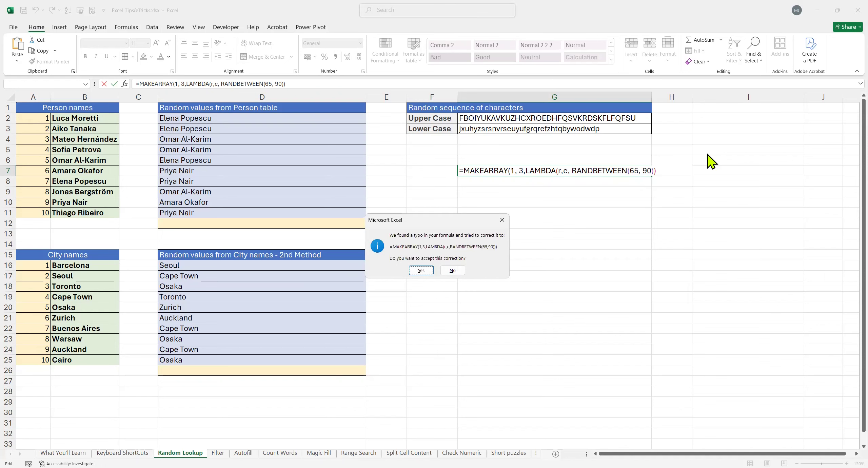
{"action": "key", "text": "Return"}
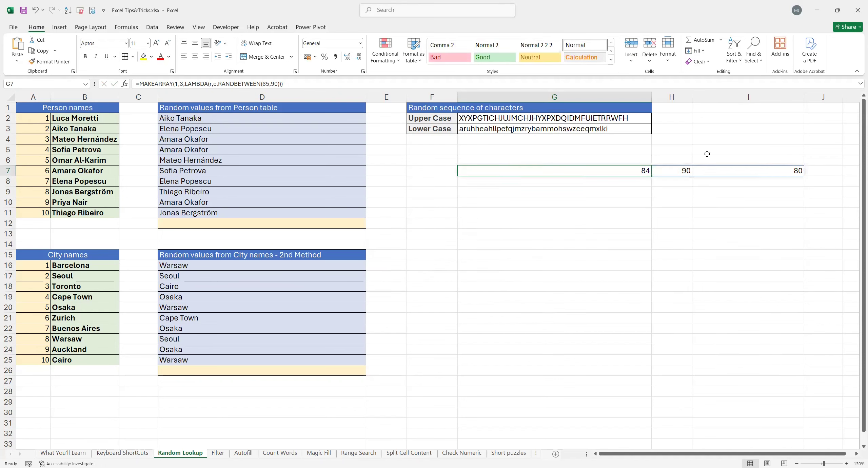
Inspect the spilled MAKEARRAY results across G7:I7 and check whether H7 can be edited.
{"action": "key", "text": "Right"}
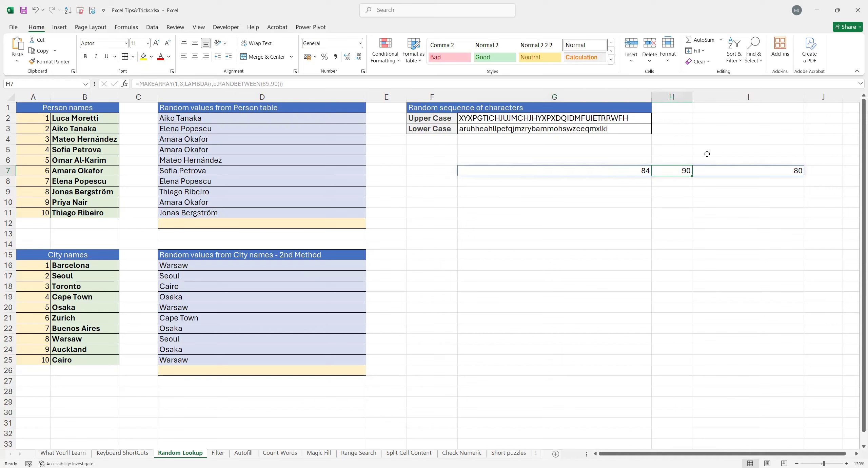
{"action": "key", "text": "Right"}
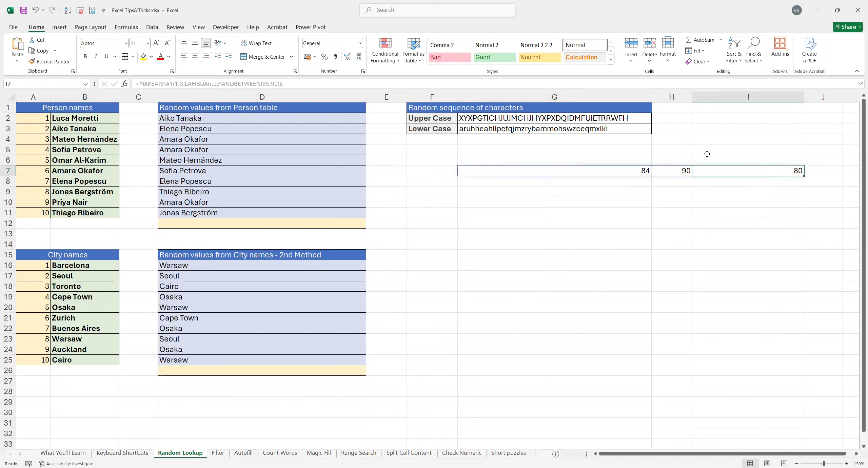
{"action": "key", "text": "Left"}
{"action": "key", "text": "Left"}
{"action": "key", "text": "Right"}
{"action": "key", "text": "Right"}
{"action": "key", "text": "Left"}
{"action": "key", "text": "BackSpace"}
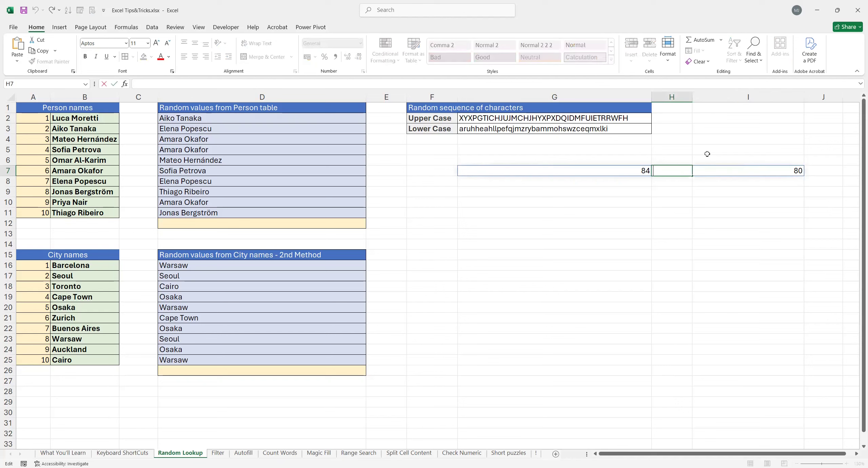
{"action": "key", "text": "Escape"}
Wrap the MAKEARRAY formula in G7 in CHAR to turn the random codes into letters.
{"action": "key", "text": "Left"}
{"action": "key", "text": "F2"}
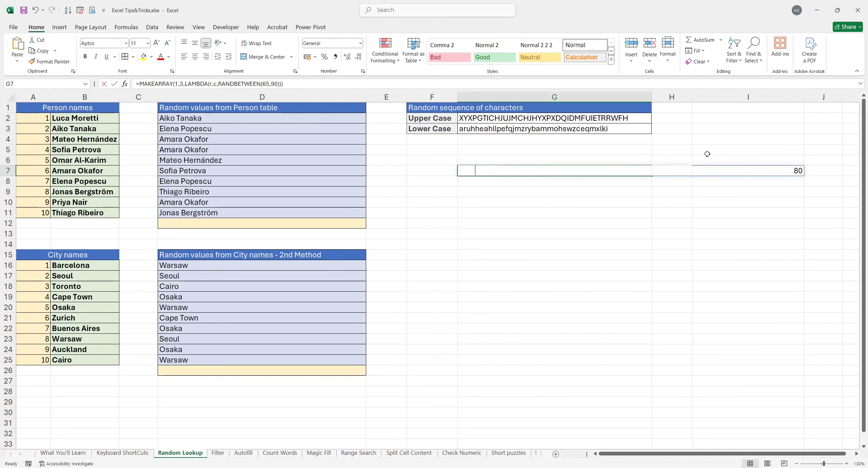
{"action": "key", "text": "Home"}
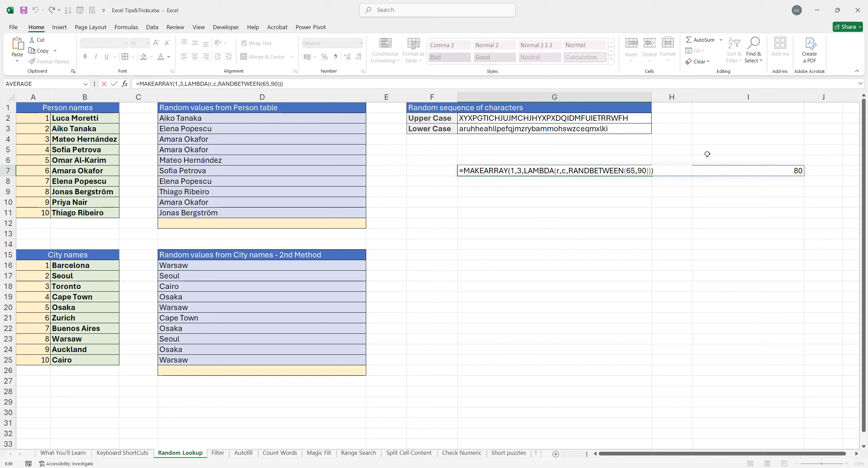
{"action": "type", "text": "CHAR"}
{"action": "type", "text": "("}
{"action": "key", "text": "End"}
{"action": "type", "text": ")"}
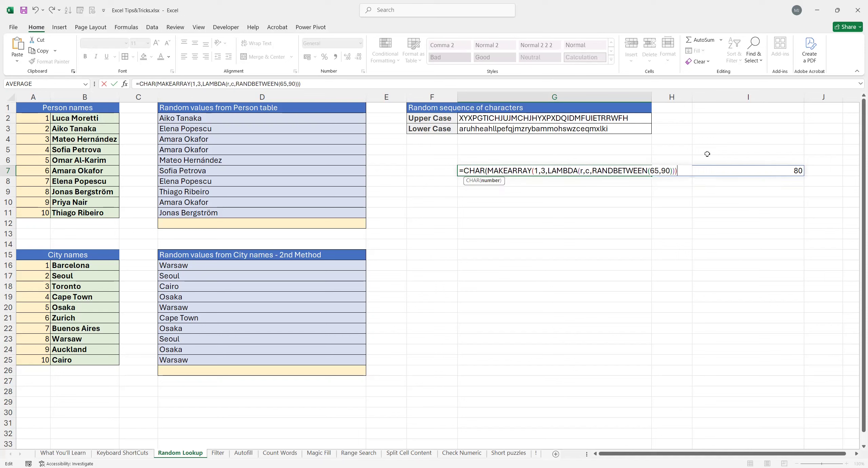
{"action": "type", "text": ")"}
{"action": "key", "text": "ctrl+Return"}
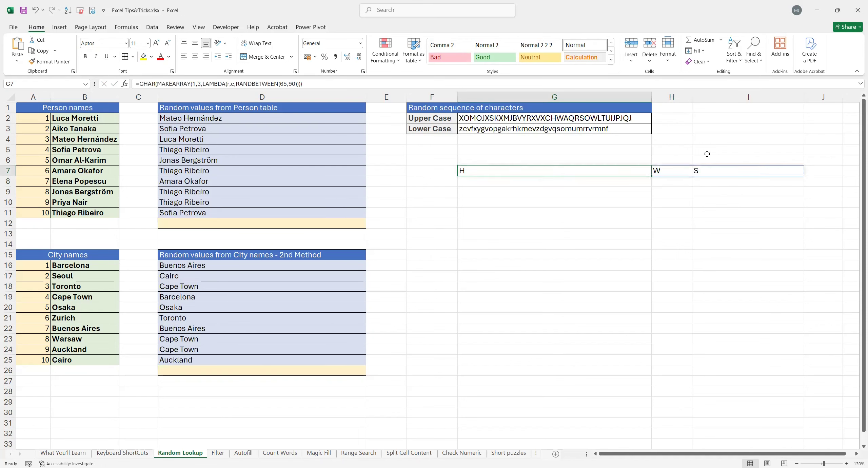
Recalculate the random letters spilled across G7:I7 and check how they change.
{"action": "key", "text": "Right"}
{"action": "key", "text": "Right"}
{"action": "key", "text": "Down"}
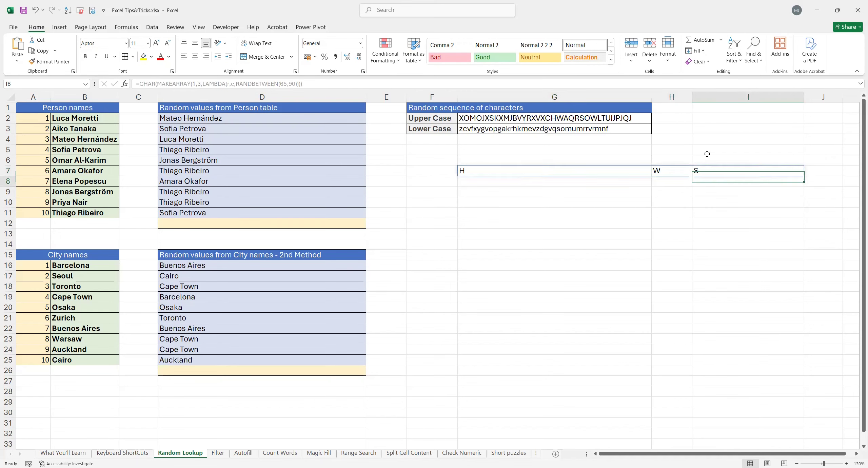
{"action": "key", "text": "Left"}
{"action": "key", "text": "F9"}
{"action": "key", "text": "Up"}
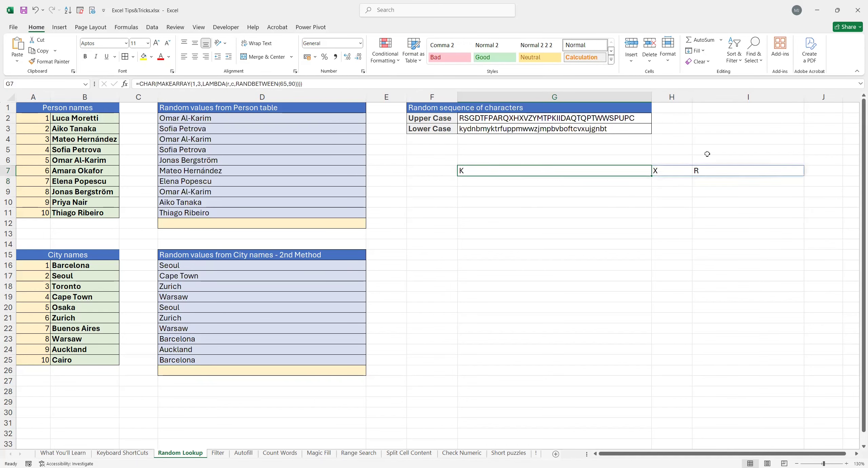
{"action": "key", "text": "Left"}
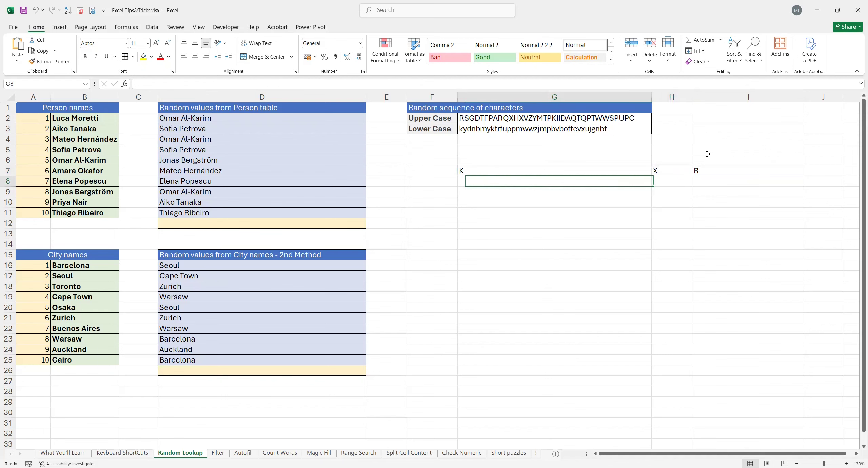
{"action": "key", "text": "F2"}
{"action": "key", "text": "Return"}
{"action": "key", "text": "Up"}
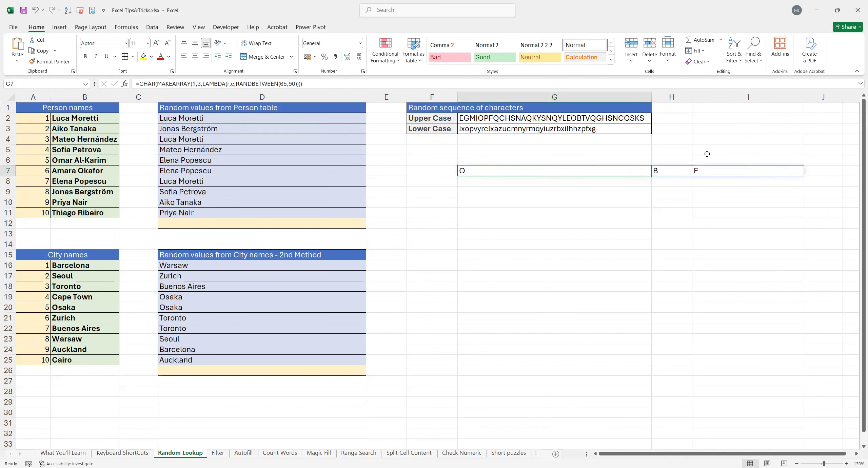
Examine the separate letter cells G7, H7 and I7 filled by the CHAR and MAKEARRAY formula.
{"action": "key", "text": "Right"}
{"action": "key", "text": "Right"}
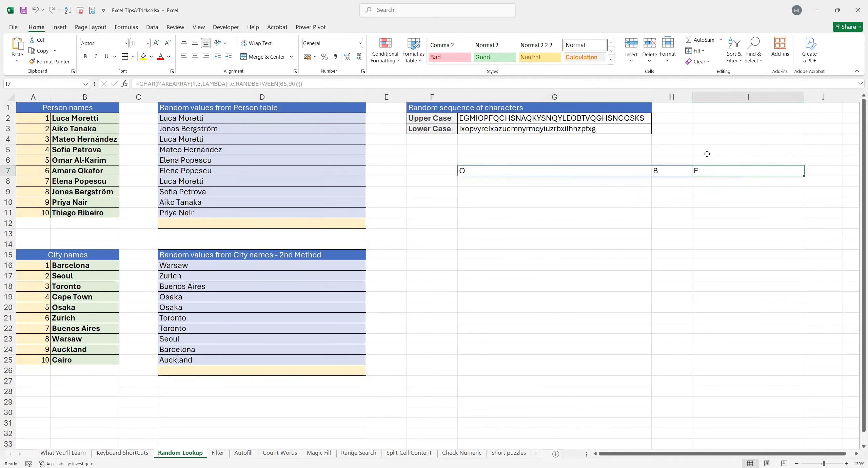
{"action": "key", "text": "Left"}
{"action": "key", "text": "Left"}
{"action": "key", "text": "Right"}
{"action": "key", "text": "Right"}
{"action": "key", "text": "Left"}
{"action": "key", "text": "Left"}
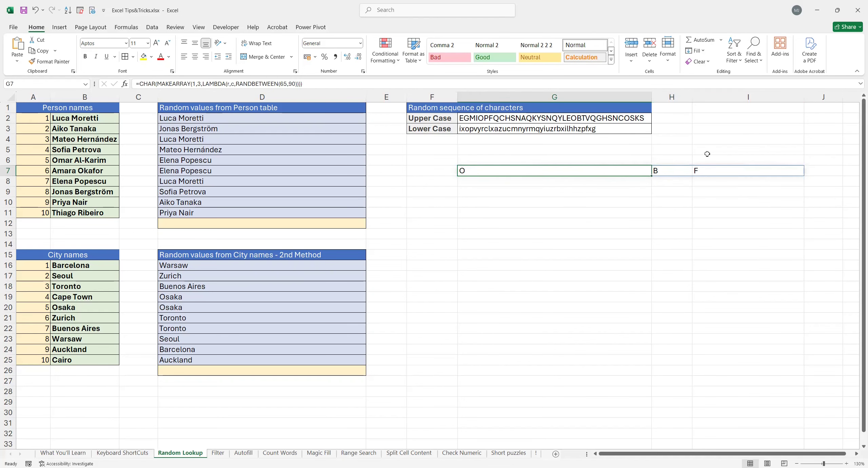
Wrap the G7 formula in TEXTJOIN with an empty "" delimiter and TRUE for ignoring empty cells, and recalculate to test it.
{"action": "key", "text": "F2"}
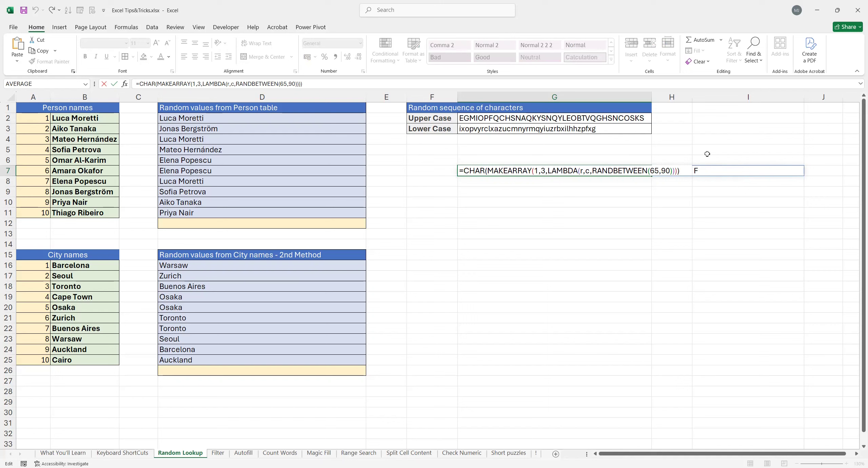
{"action": "type", "text": "TEXTJOIN("}
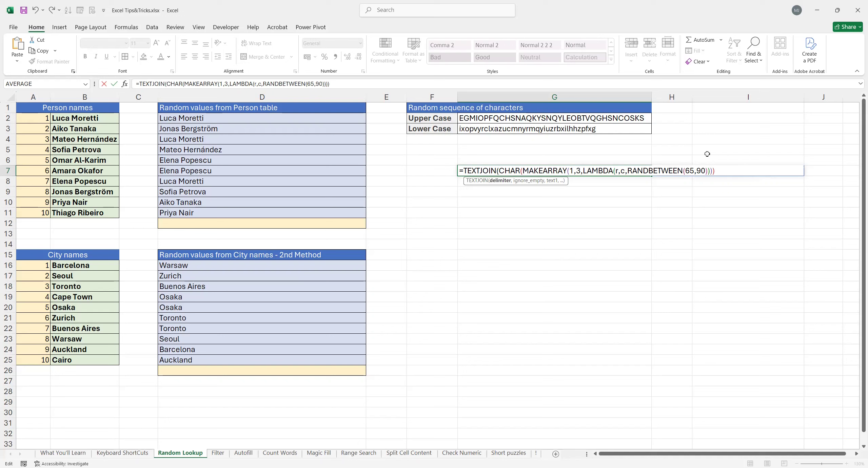
{"action": "type", "text": "\"\""}
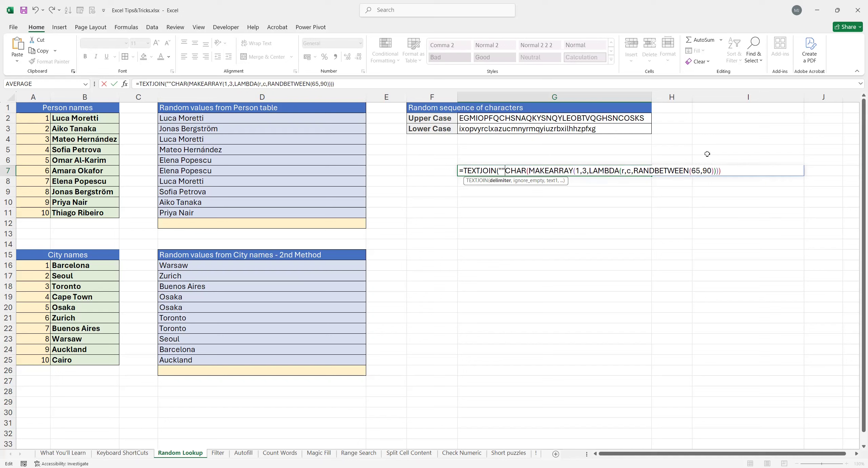
{"action": "type", "text": ","}
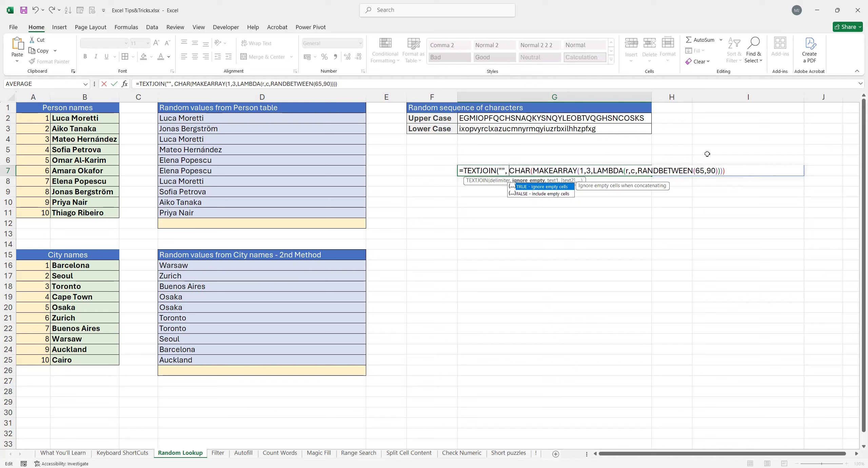
{"action": "type", "text": "TRUE,"}
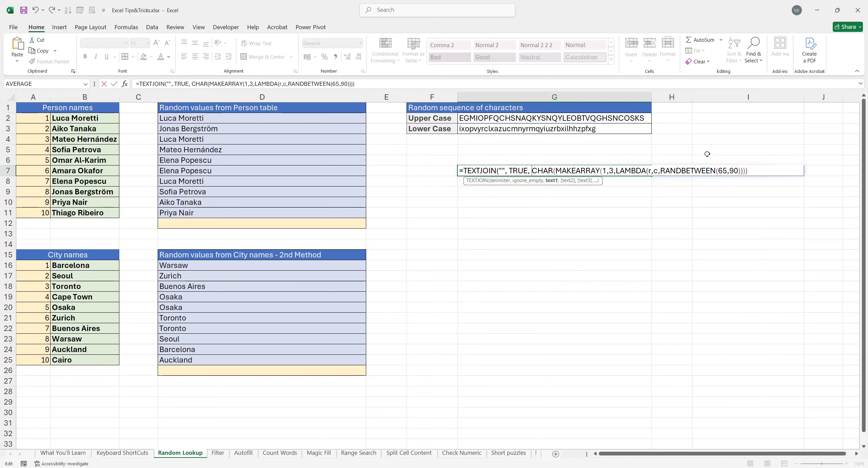
{"action": "key", "text": "shift+End"}
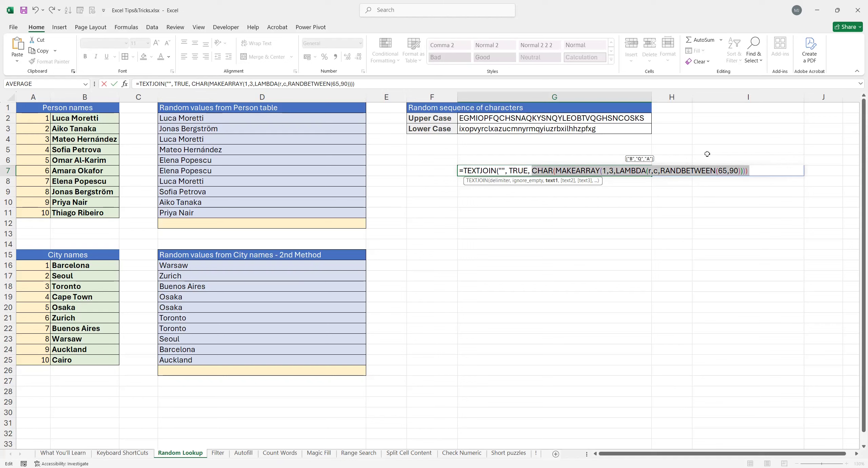
{"action": "key", "text": "End"}
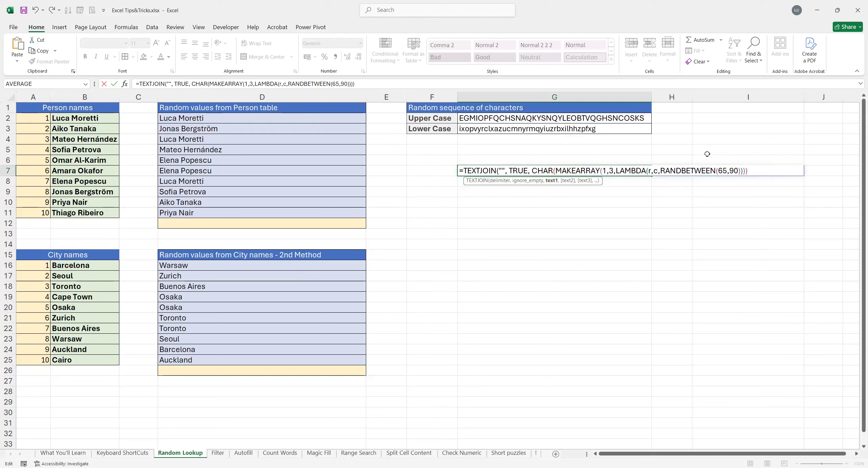
{"action": "type", "text": ")"}
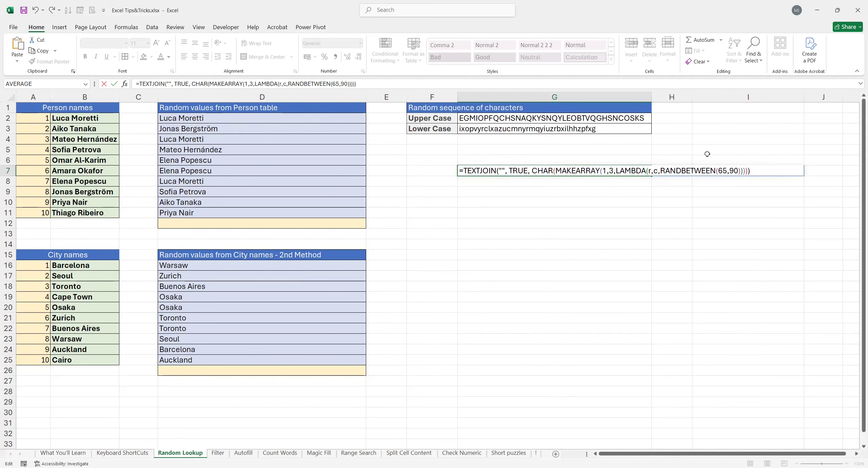
{"action": "key", "text": "ctrl+Return"}
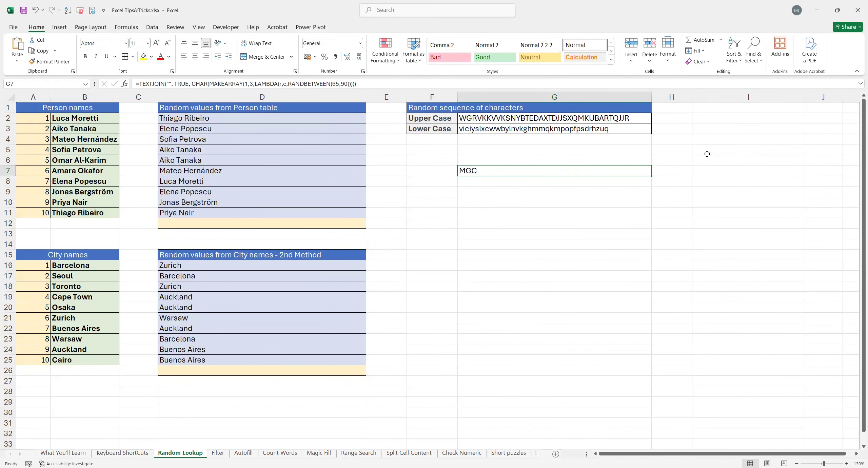
{"action": "key", "text": "Down"}
{"action": "key", "text": "F9"}
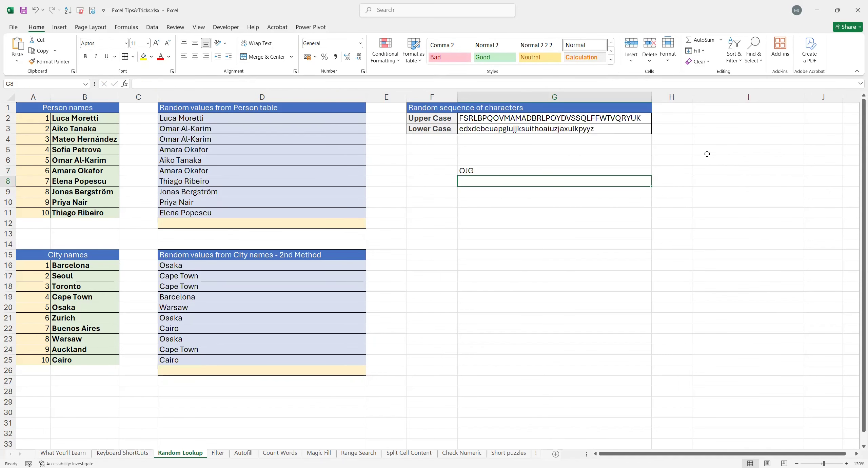
{"action": "key", "text": "Up"}
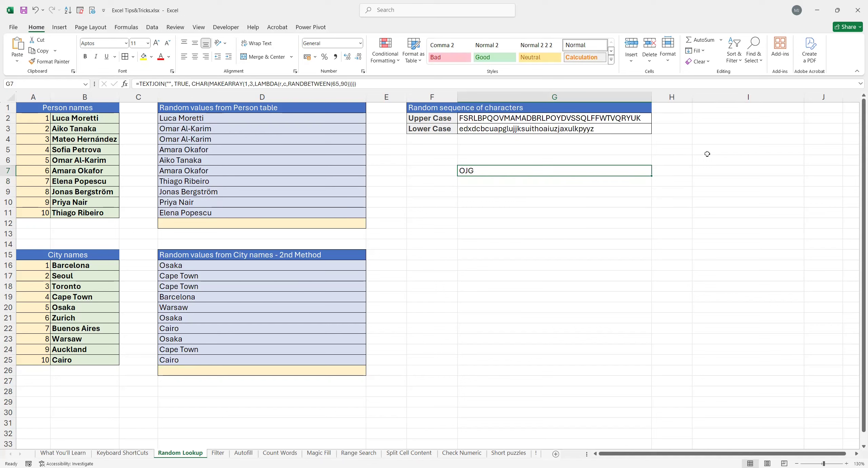
Set the MAKEARRAY columns argument in G7 to 5.
{"action": "key", "text": "F2"}
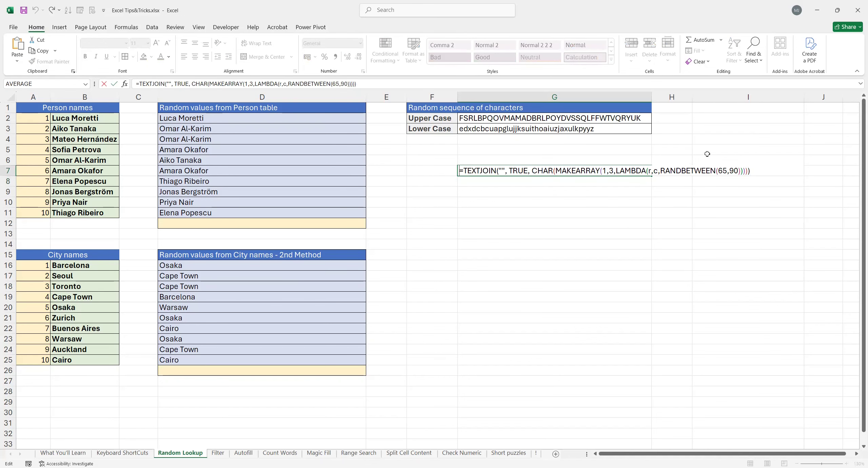
{"action": "left_click", "coordinate": [610, 171]}
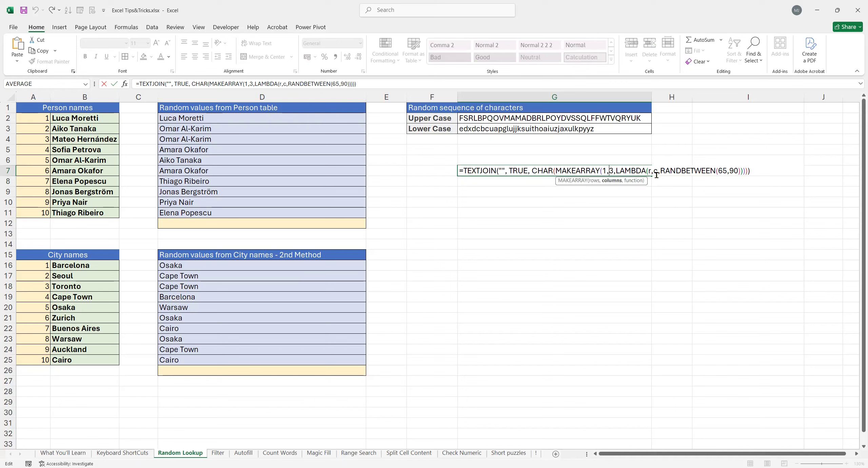
{"action": "key", "text": "Delete"}
{"action": "type", "text": "5"}
{"action": "key", "text": "ctrl+Return"}
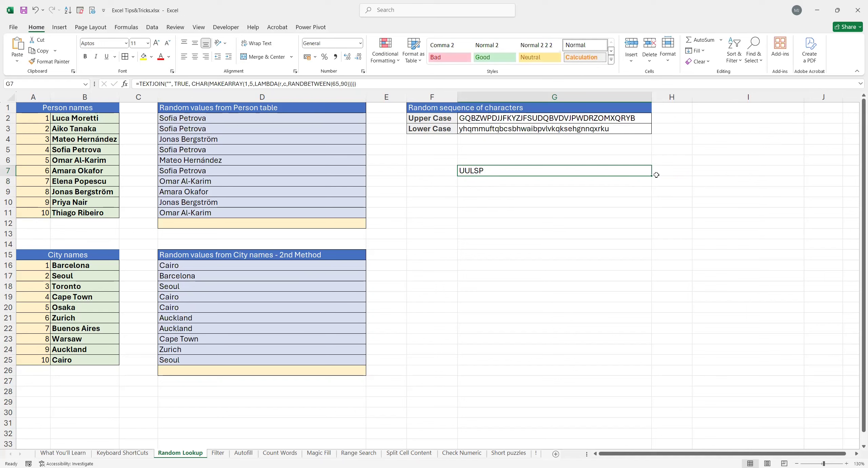
Extend the G7 sequence by setting the MAKEARRAY columns argument to 35.
{"action": "double_click", "coordinate": [656, 175]}
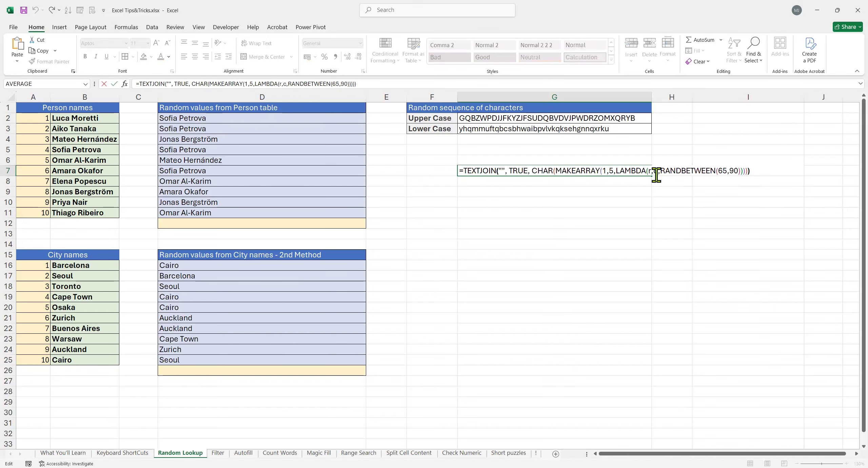
{"action": "key", "text": "ctrl+Left"}
{"action": "key", "text": "ctrl+Left"}
{"action": "key", "text": "ctrl+Left"}
{"action": "key", "text": "ctrl+Left"}
{"action": "key", "text": "ctrl+Left"}
{"action": "key", "text": "ctrl+Left"}
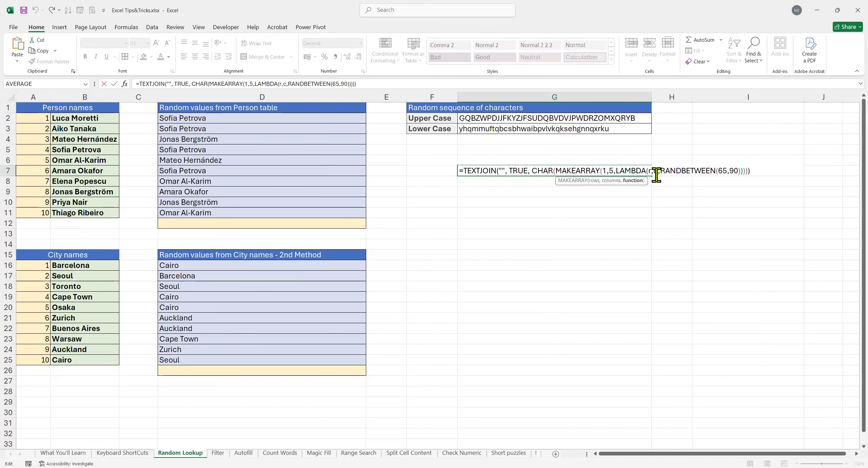
{"action": "type", "text": "3"}
{"action": "key", "text": "ctrl+Return"}
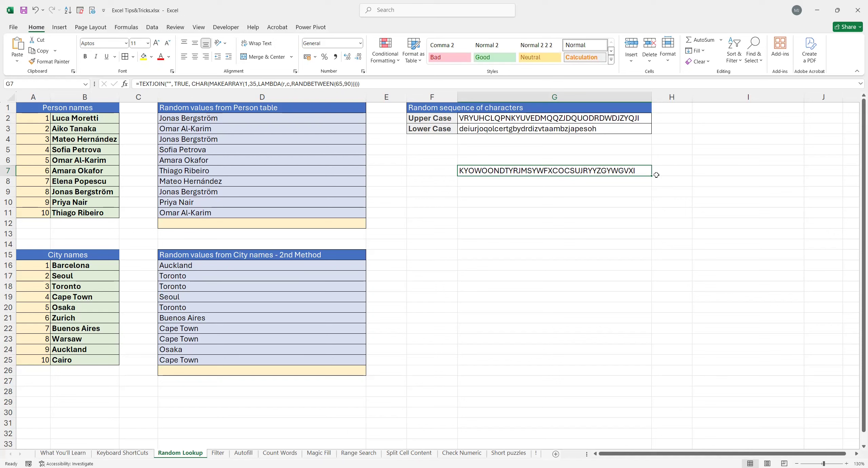
Set the RANDBETWEEN limits in the G7 formula to 97 and 122 to produce lowercase letters.
{"action": "key", "text": "F2"}
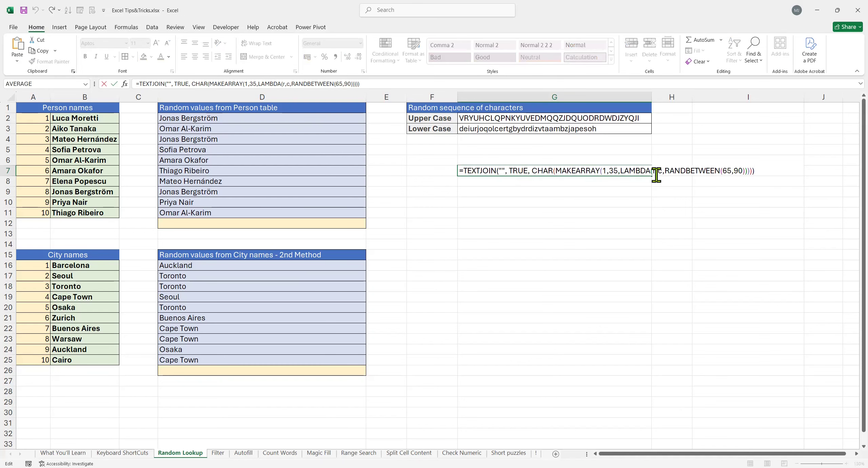
{"action": "left_click_drag", "start_coordinate": [722, 170], "coordinate": [742, 172]}
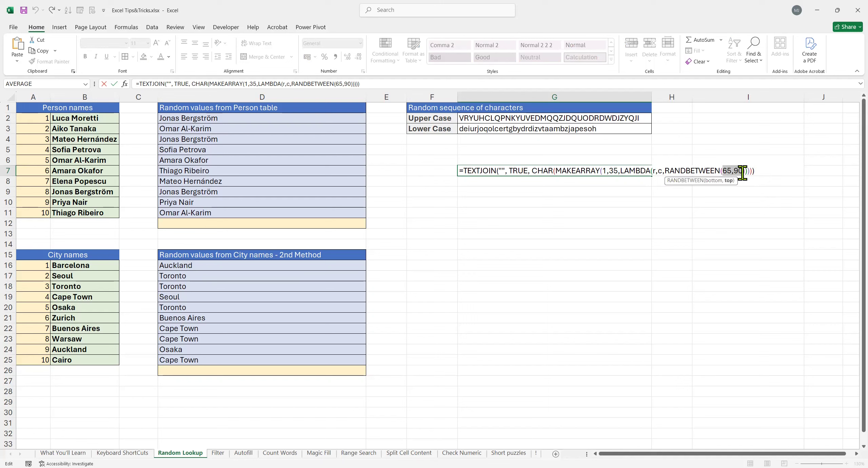
{"action": "left_click", "coordinate": [727, 170]}
{"action": "double_click", "coordinate": [726, 171]}
{"action": "type", "text": "97"}
{"action": "double_click", "coordinate": [736, 171]}
{"action": "type", "text": "122"}
{"action": "key", "text": "ctrl+Return"}
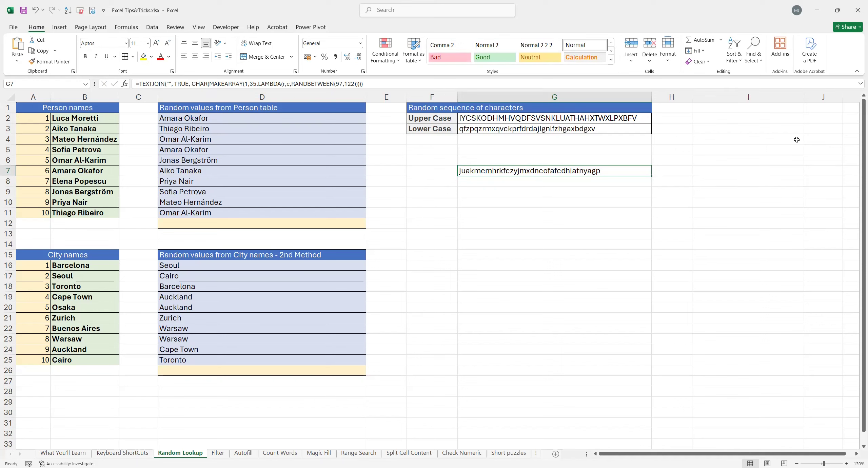
Clear the practice formula from G7.
{"action": "key", "text": "Delete"}
Review the TEXTJOIN, CHAR, MAKEARRAY and RANDBETWEEN parts of the Upper Case formula in G2 and the Lower Case formula in G3.
{"action": "left_click", "coordinate": [539, 119]}
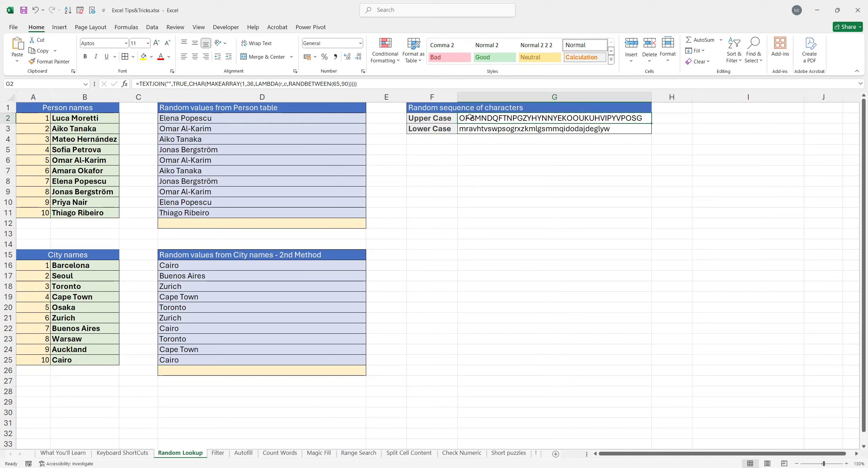
{"action": "key", "text": "F2"}
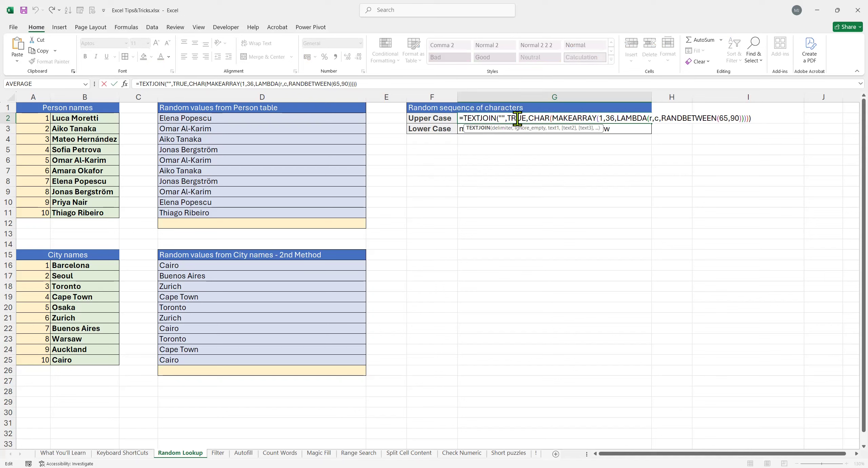
{"action": "left_click", "coordinate": [501, 118]}
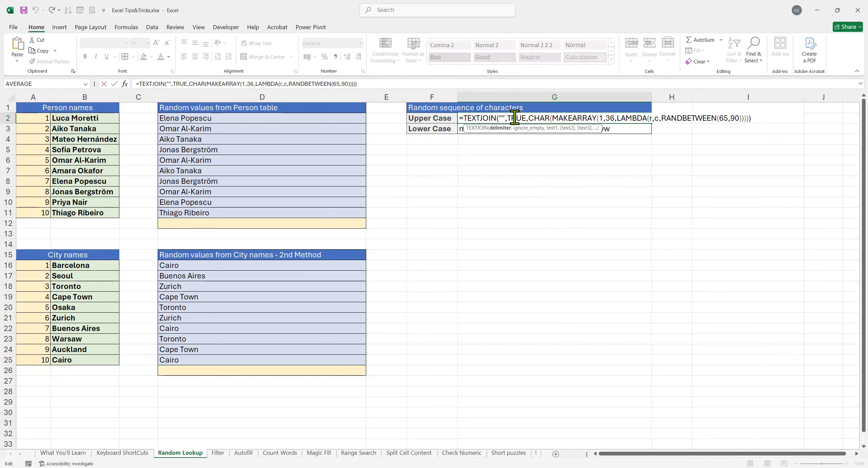
{"action": "left_click", "coordinate": [538, 118]}
{"action": "left_click", "coordinate": [577, 118]}
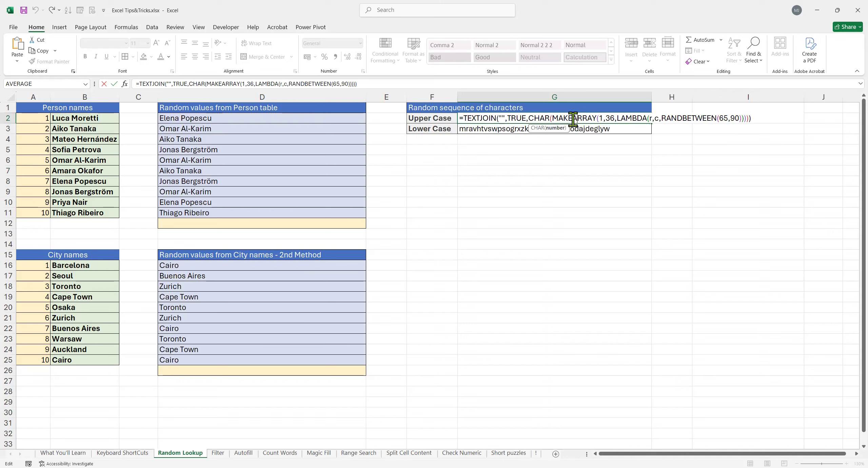
{"action": "left_click", "coordinate": [701, 118]}
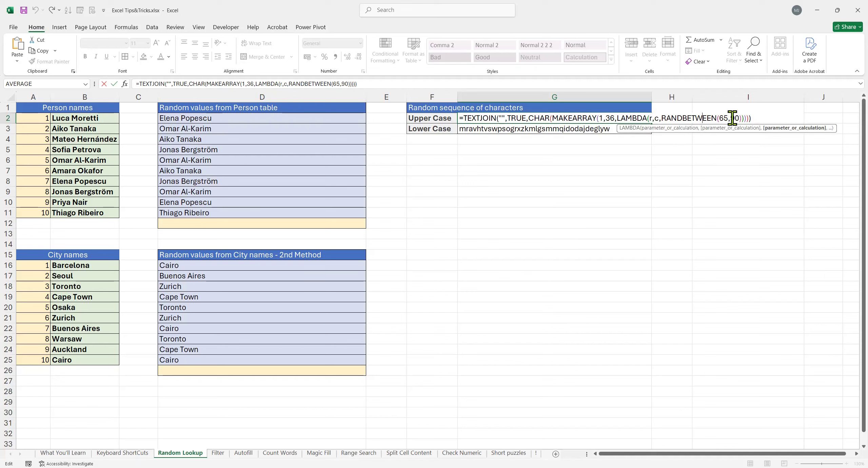
{"action": "key", "text": "Escape"}
{"action": "double_click", "coordinate": [586, 128]}
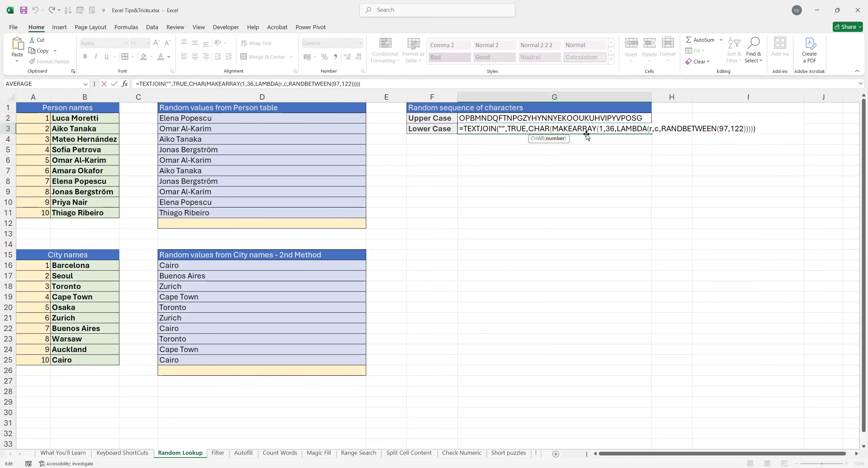
{"action": "key", "text": "Return"}
Review the Person names list and the random-name VLOOKUP formula in D6.
{"action": "left_click", "coordinate": [488, 171]}
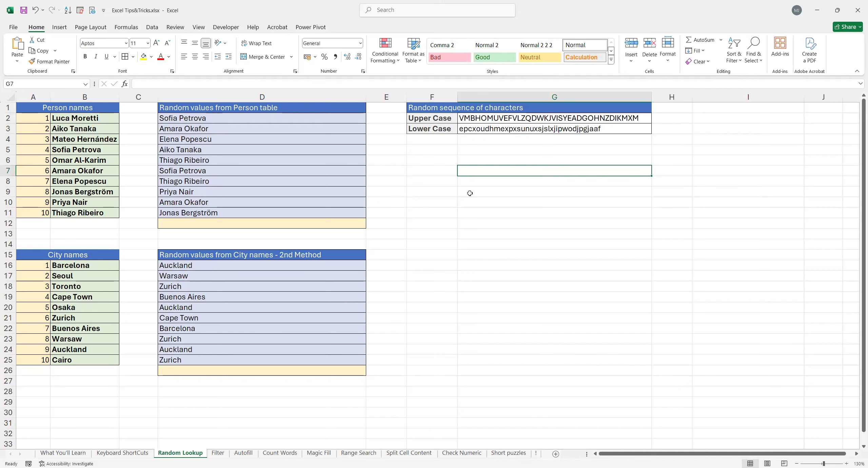
{"action": "left_click_drag", "start_coordinate": [88, 130], "coordinate": [84, 212]}
{"action": "left_click", "coordinate": [225, 160]}
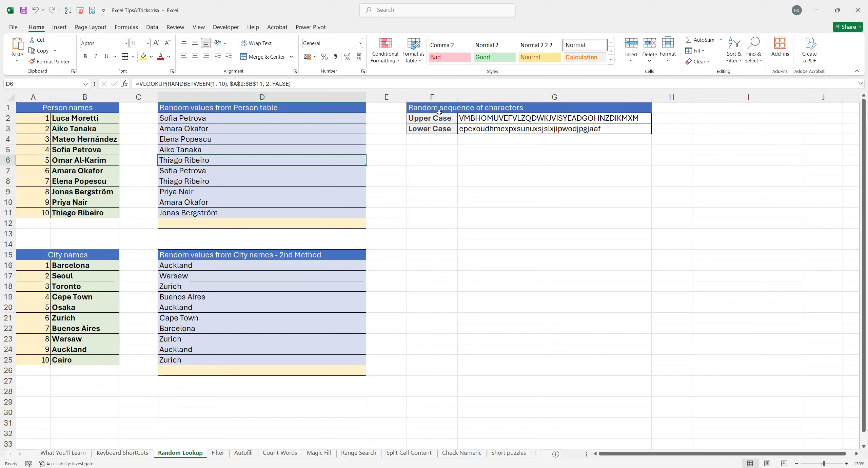
{"action": "left_click", "coordinate": [471, 157]}
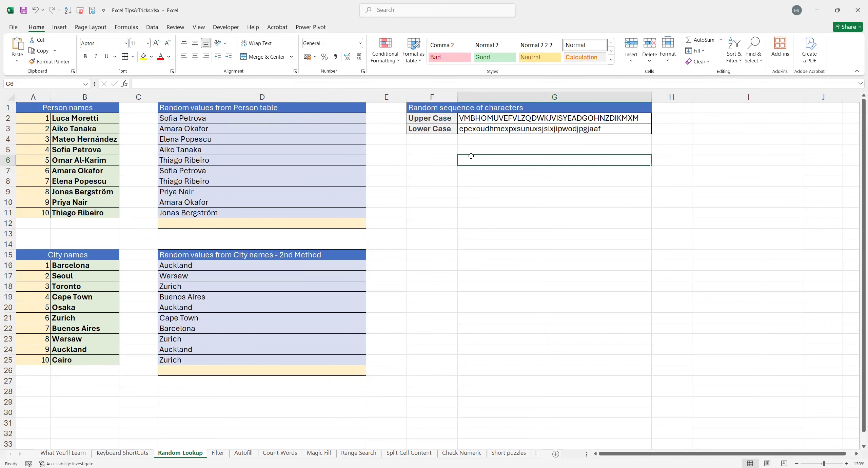